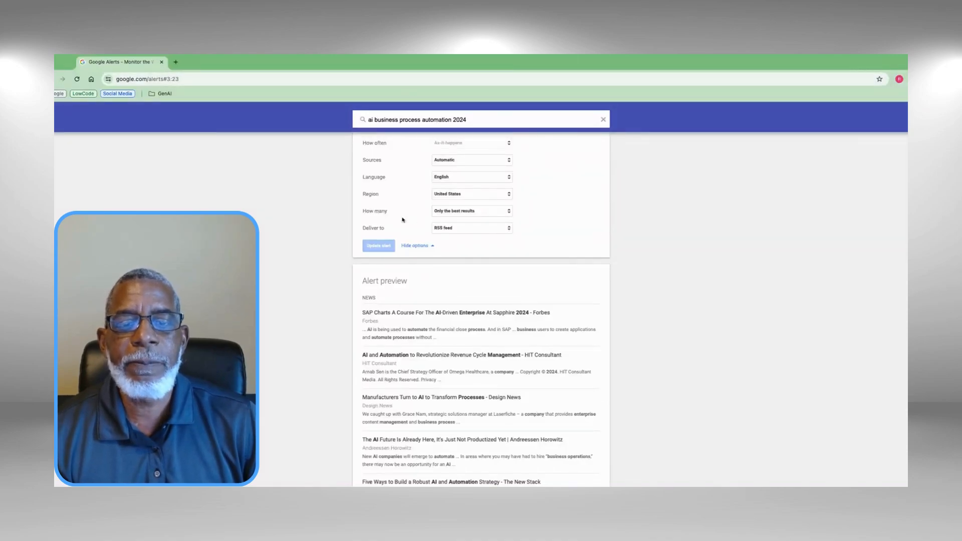
Check the delivery options of the "ai business process automation 2024" alert, keep RSS feed, and open that alert's feed.
{"action": "left_click", "coordinate": [509, 229]}
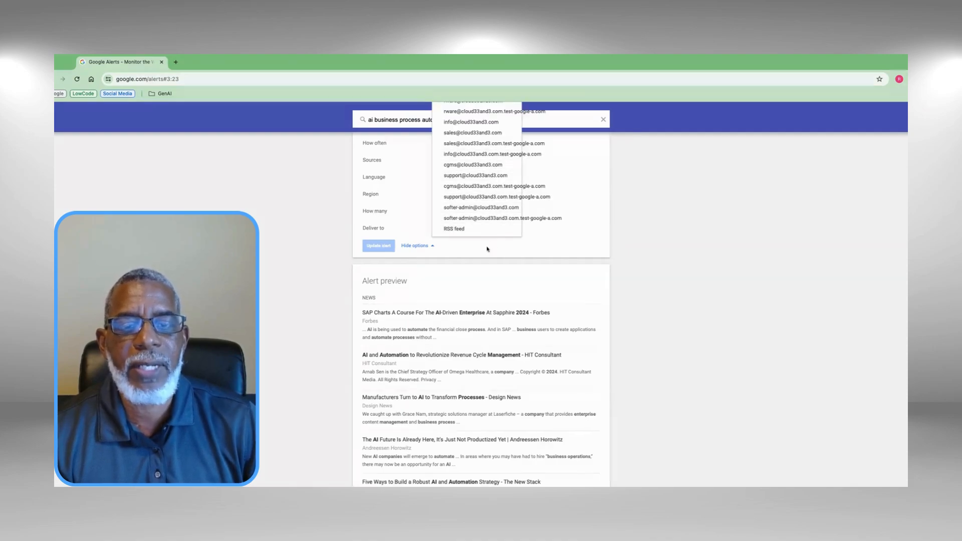
{"action": "left_click", "coordinate": [435, 229]}
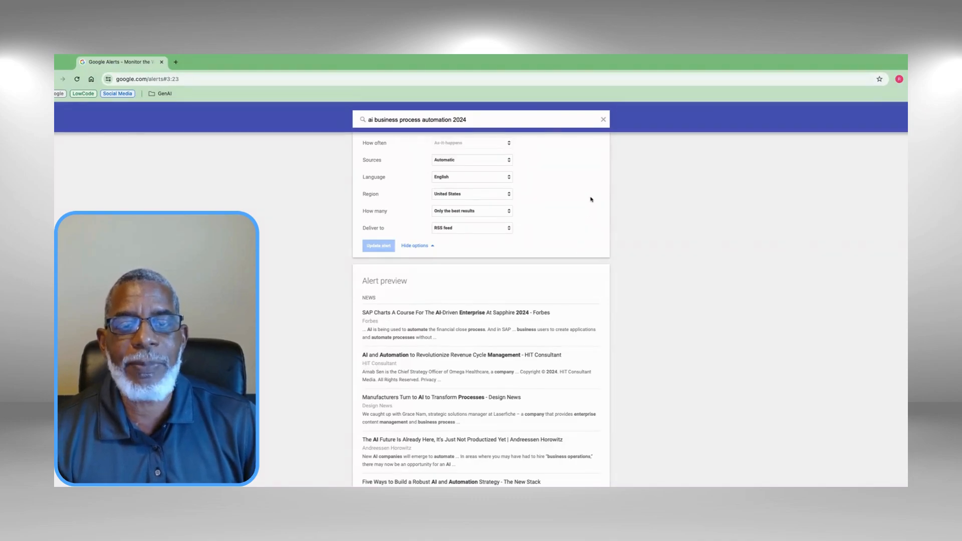
{"action": "left_click", "coordinate": [604, 119]}
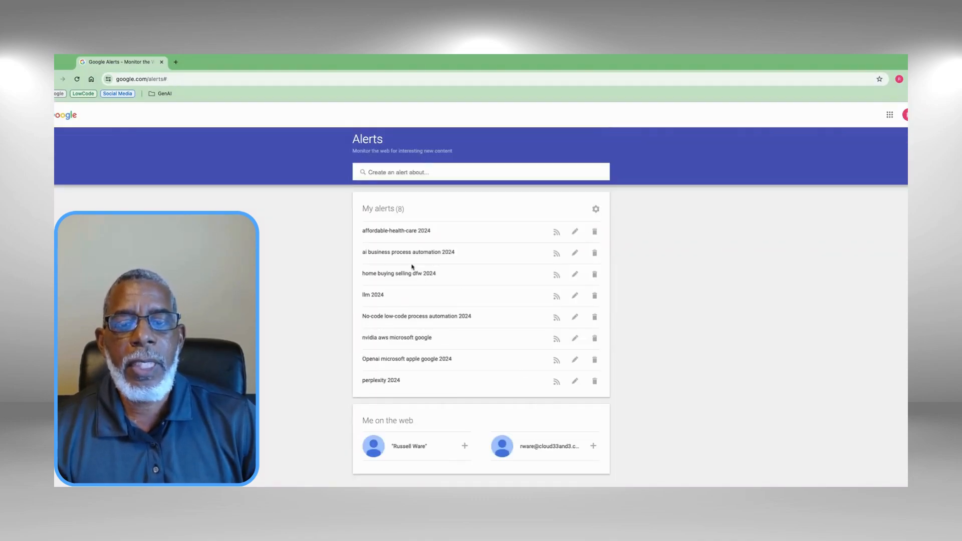
{"action": "left_click", "coordinate": [556, 255]}
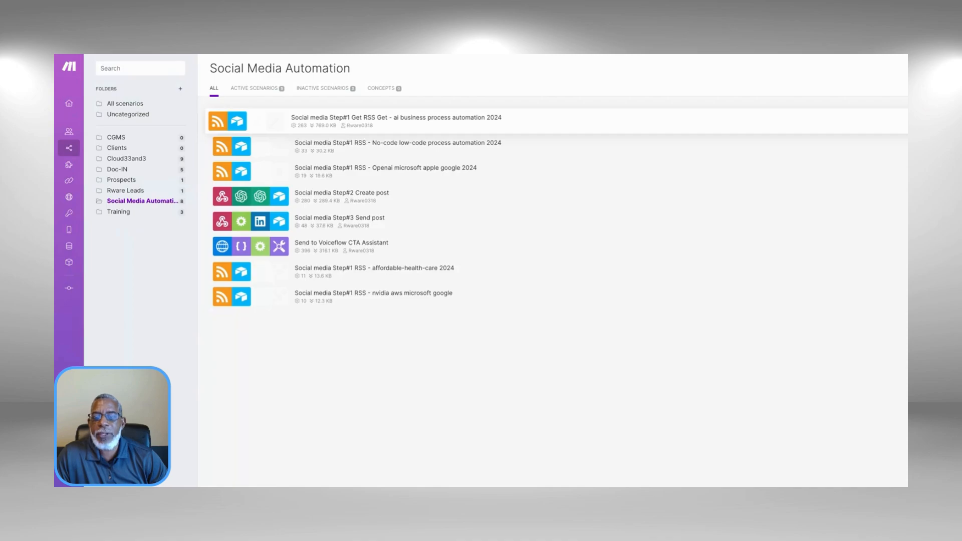
In Make, open the "ai business process automation 2024" Step#1 scenario and review its RSS module's feed URL and item limit.
{"action": "left_click", "coordinate": [342, 121]}
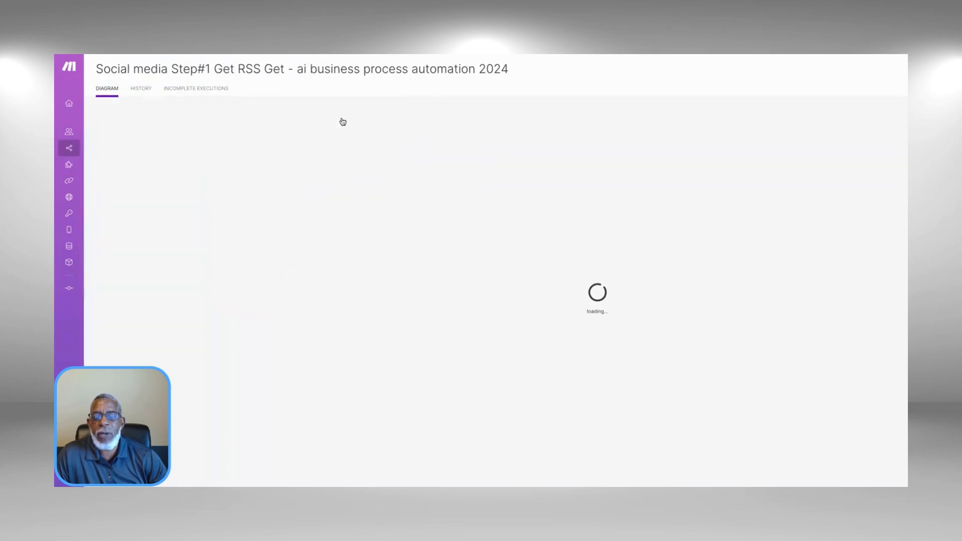
{"action": "left_click", "coordinate": [307, 269]}
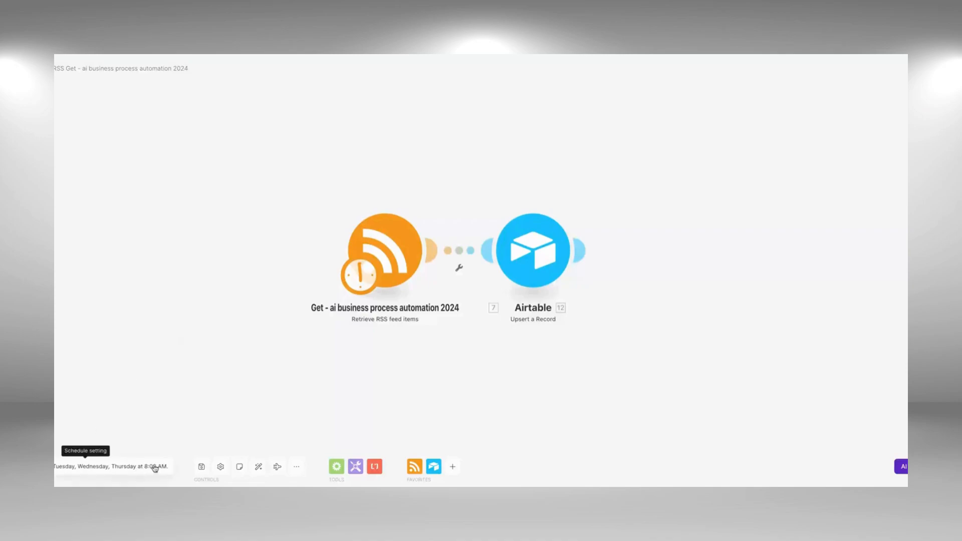
{"action": "left_click", "coordinate": [393, 250]}
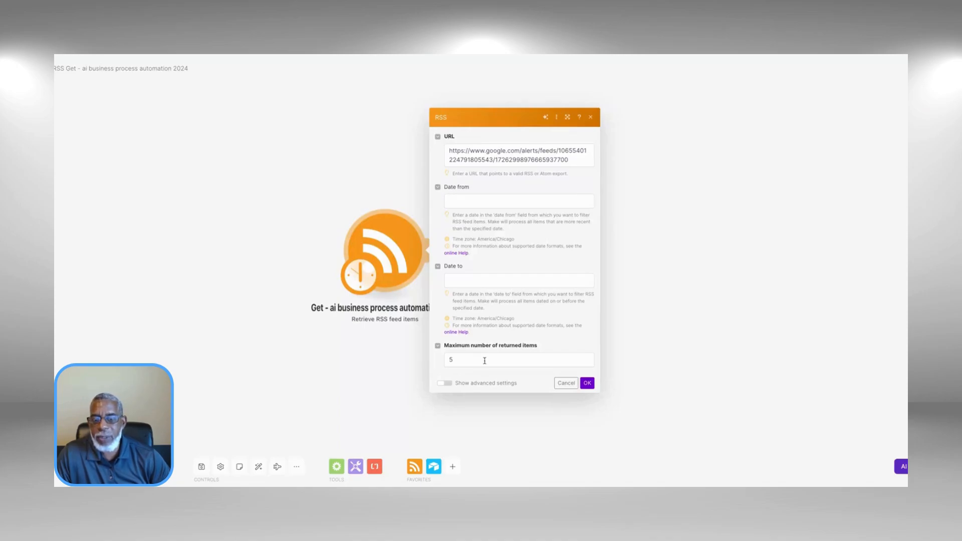
{"action": "left_click", "coordinate": [586, 383]}
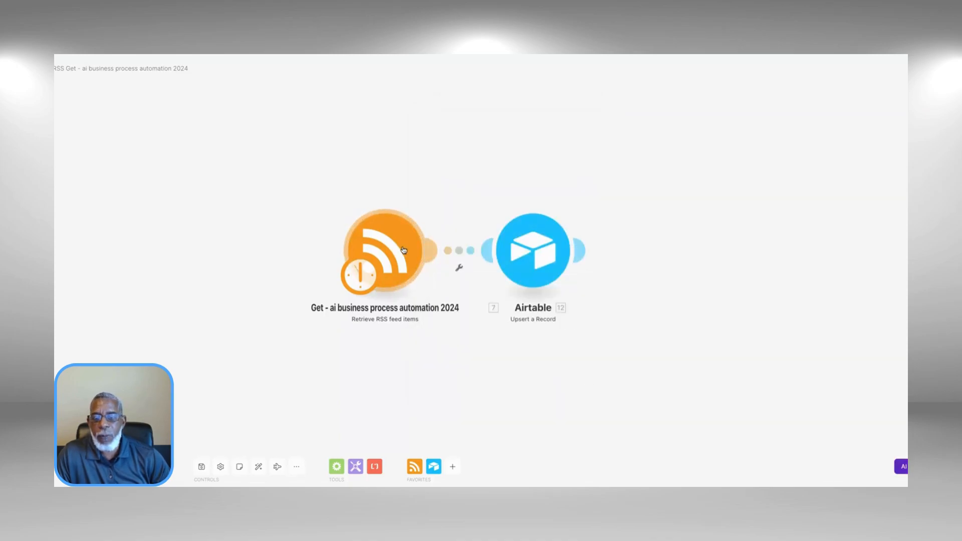
Review the Airtable upsert module's Title and Content URL mappings and its Status options, keeping Need a Summary selected.
{"action": "left_click", "coordinate": [532, 254]}
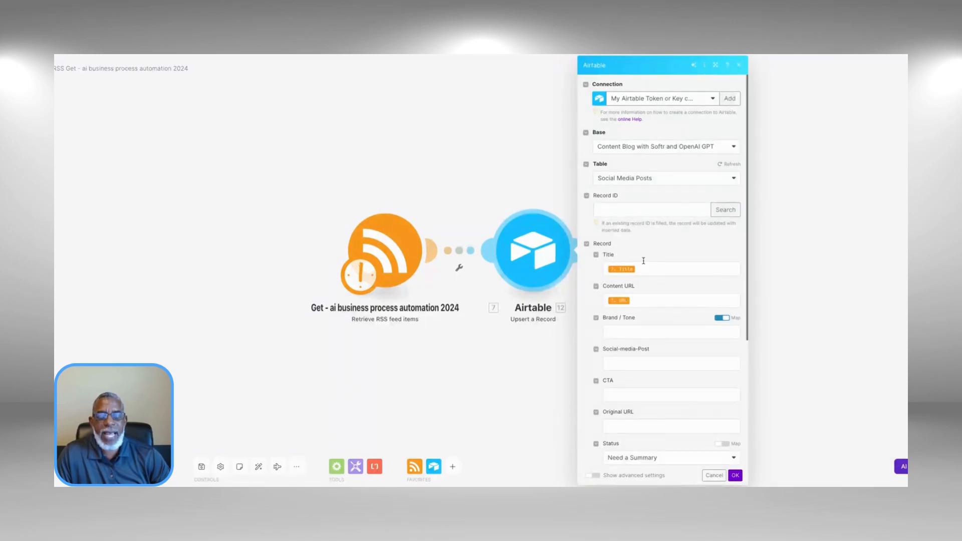
{"action": "left_click", "coordinate": [625, 268]}
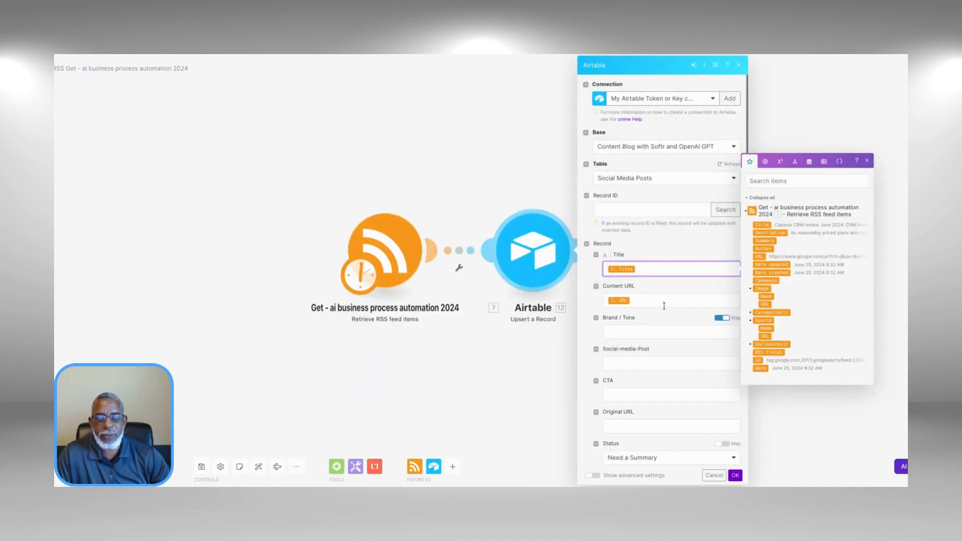
{"action": "scroll", "coordinate": [691, 321], "scroll_direction": "down", "scroll_amount": 5}
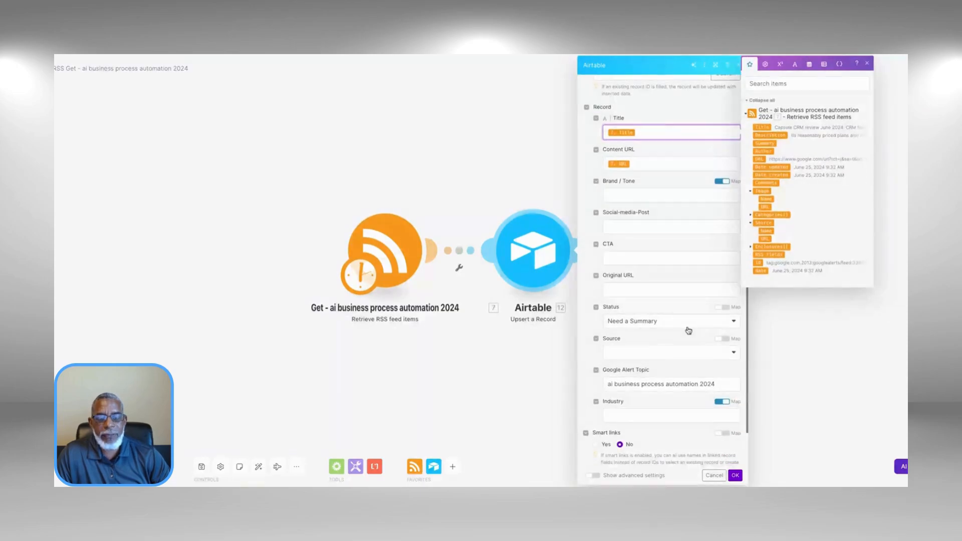
{"action": "left_click", "coordinate": [733, 323]}
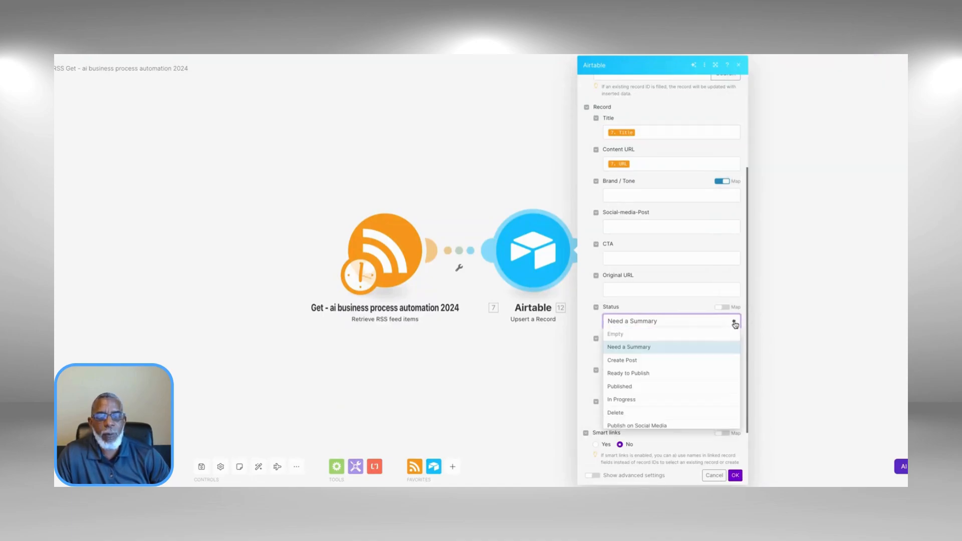
{"action": "left_click", "coordinate": [641, 346]}
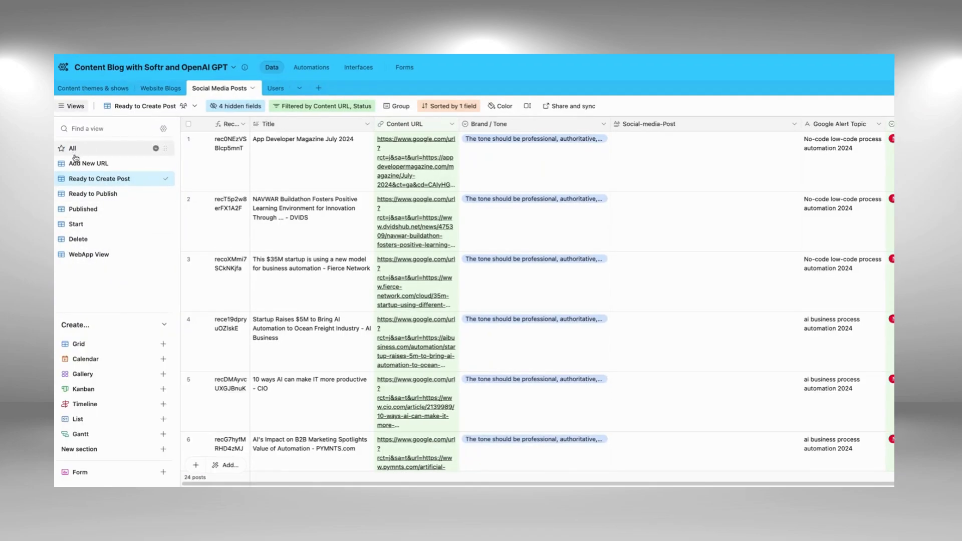
In Airtable, look at the new grid view form without creating a view, and examine the Ready to Create Post filter conditions.
{"action": "left_click", "coordinate": [164, 345]}
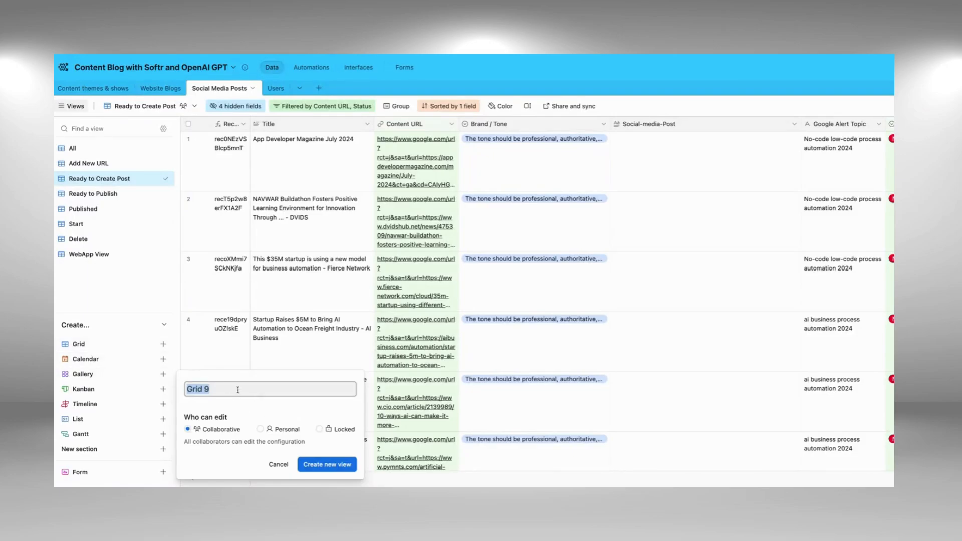
{"action": "left_click", "coordinate": [279, 465]}
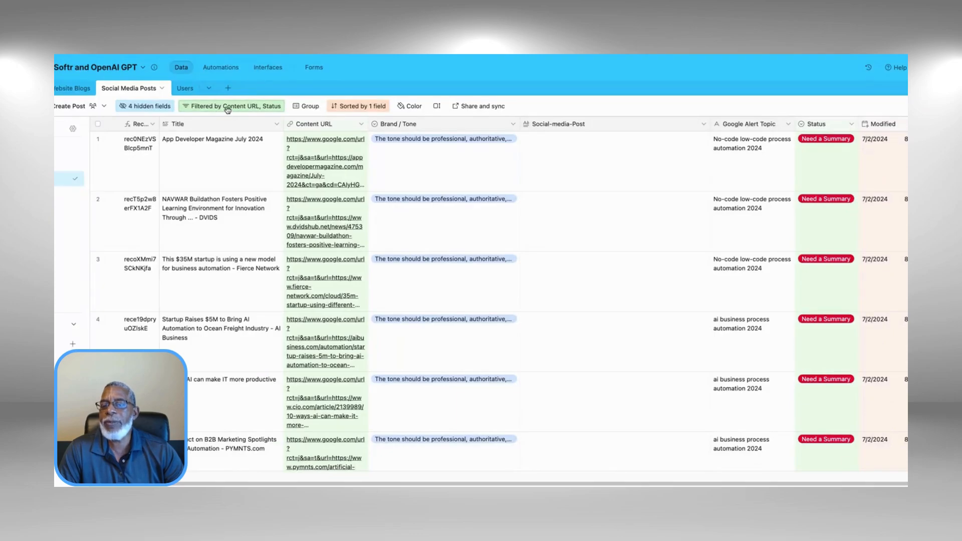
{"action": "left_click", "coordinate": [227, 108]}
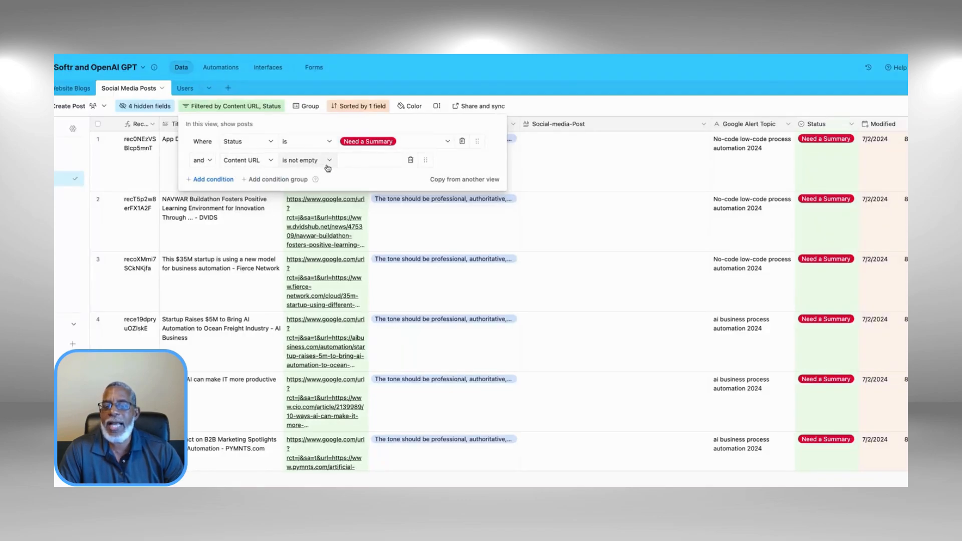
{"action": "left_click", "coordinate": [592, 249]}
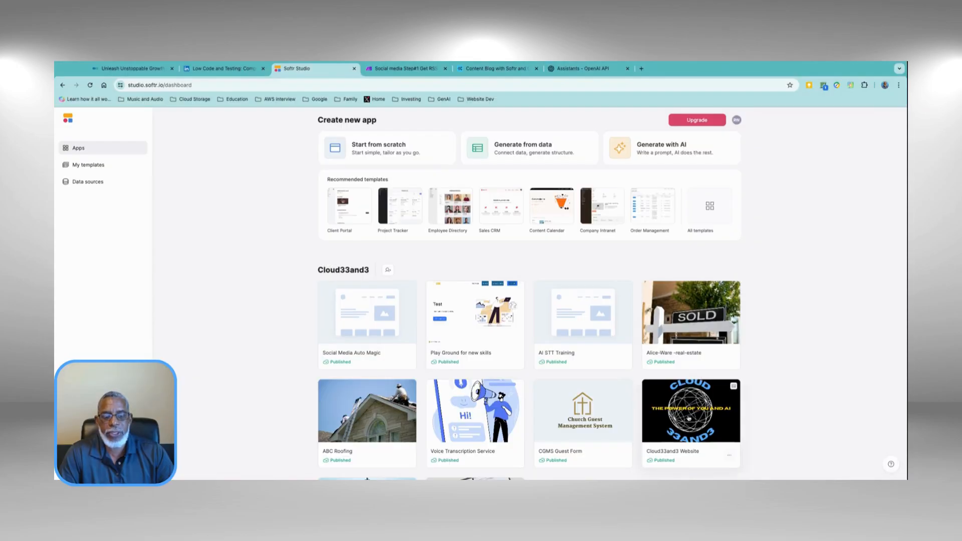
In Softr, open the Cloud33and3 Website app and examine the non-logged-in header's visibility, links and SignIn button settings.
{"action": "left_click", "coordinate": [688, 419]}
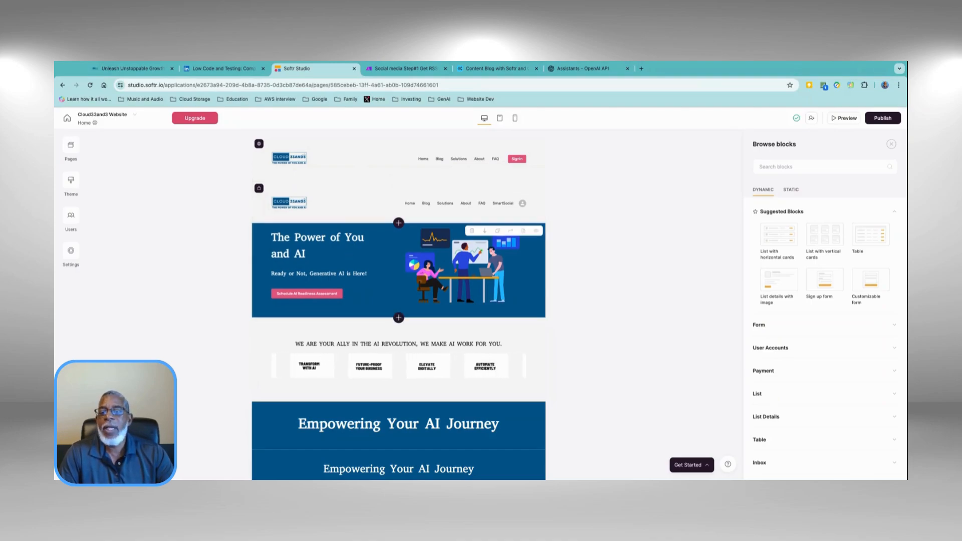
{"action": "left_click", "coordinate": [364, 167]}
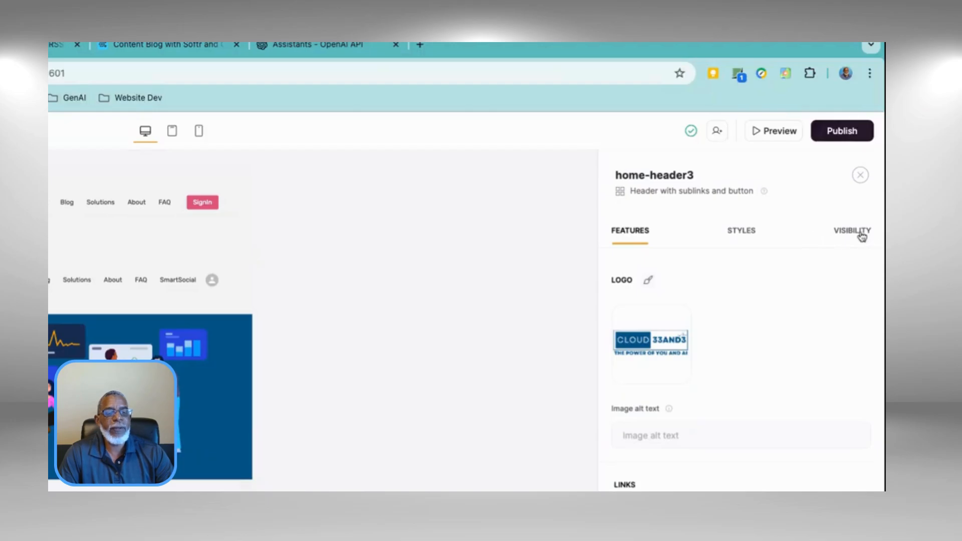
{"action": "left_click", "coordinate": [862, 236]}
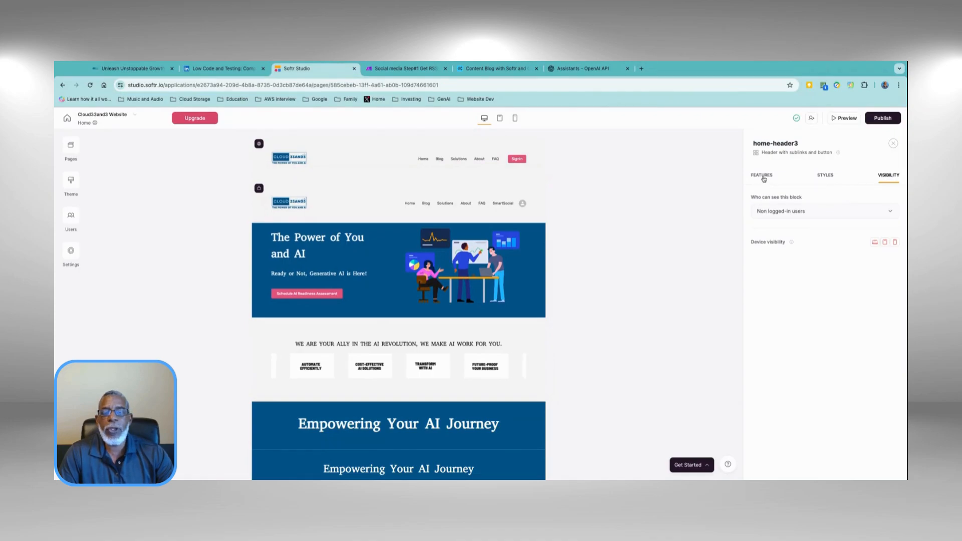
{"action": "left_click", "coordinate": [763, 179]}
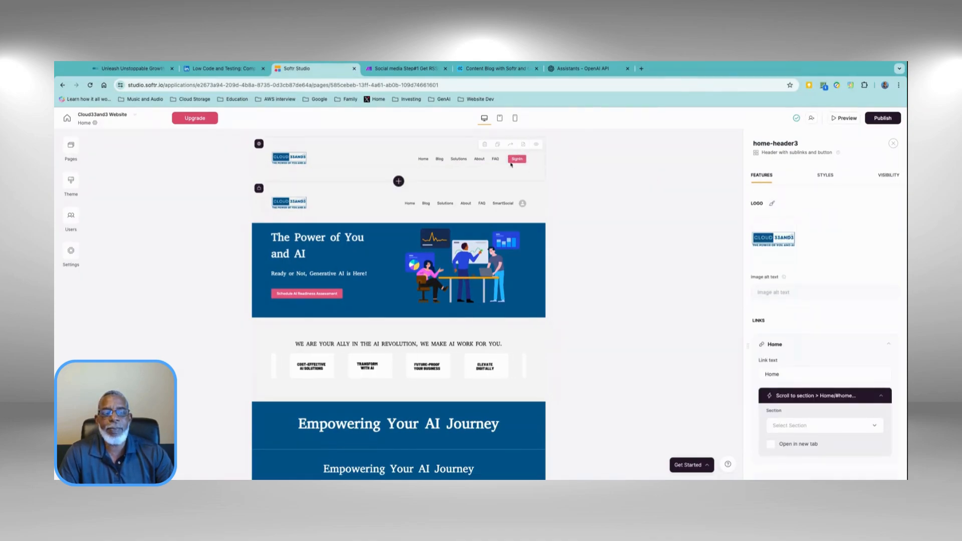
{"action": "scroll", "coordinate": [831, 294], "scroll_direction": "down", "scroll_amount": 4}
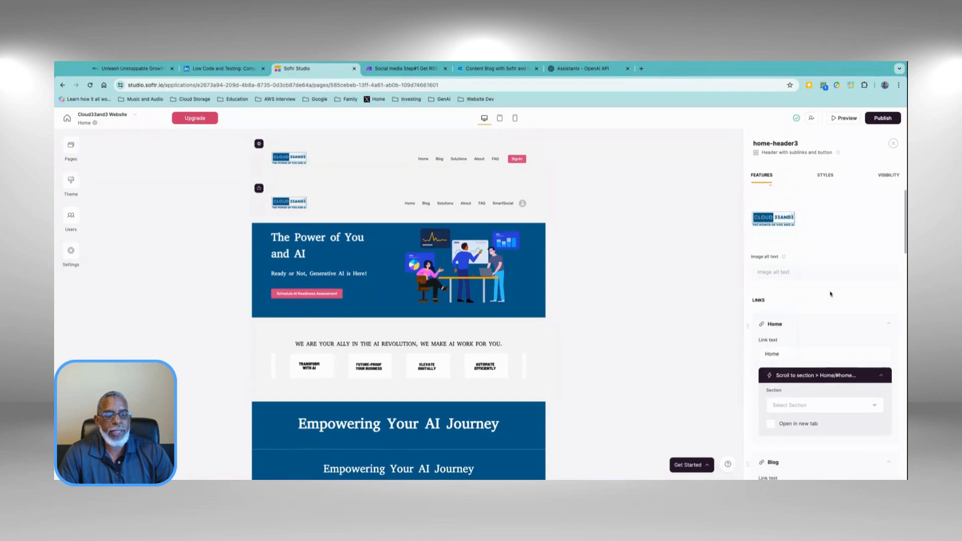
{"action": "scroll", "coordinate": [830, 294], "scroll_direction": "down", "scroll_amount": 10}
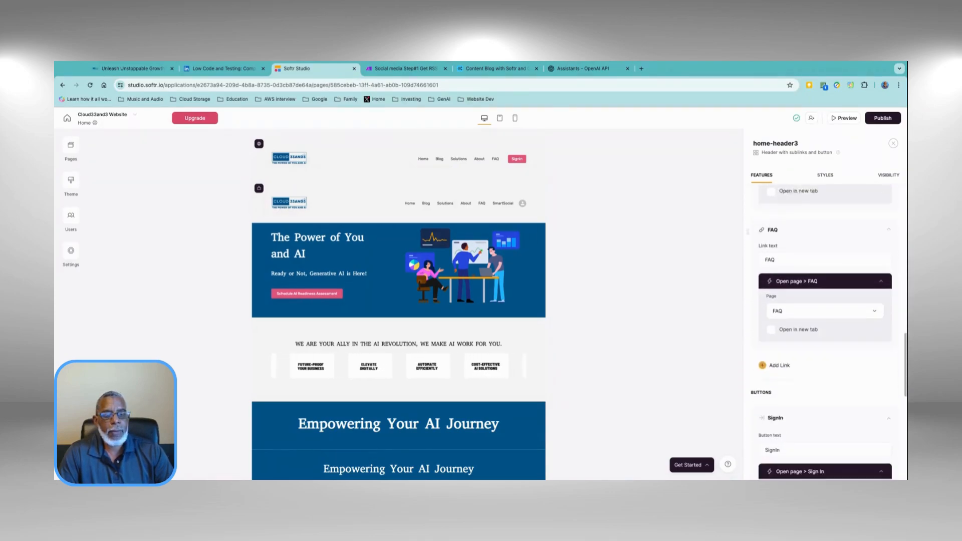
{"action": "scroll", "coordinate": [802, 300], "scroll_direction": "down", "scroll_amount": 4}
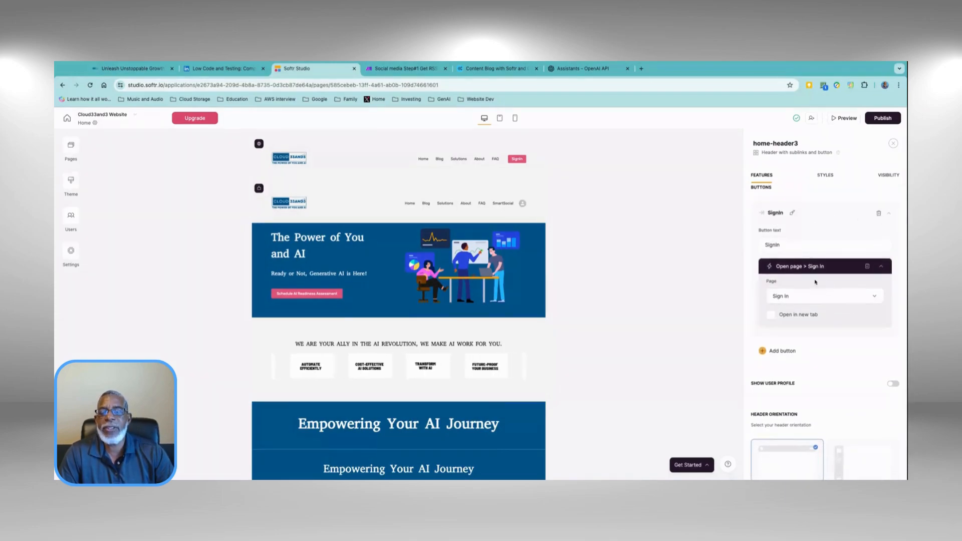
Examine the logged-in home header's visibility settings and its navigation links down to the SmartSocial link's target page.
{"action": "left_click", "coordinate": [423, 204]}
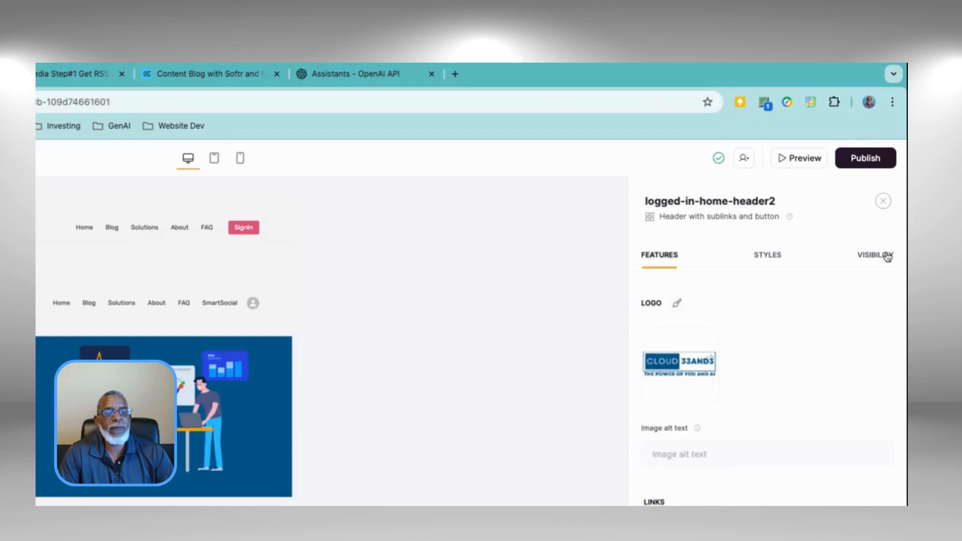
{"action": "left_click", "coordinate": [888, 175]}
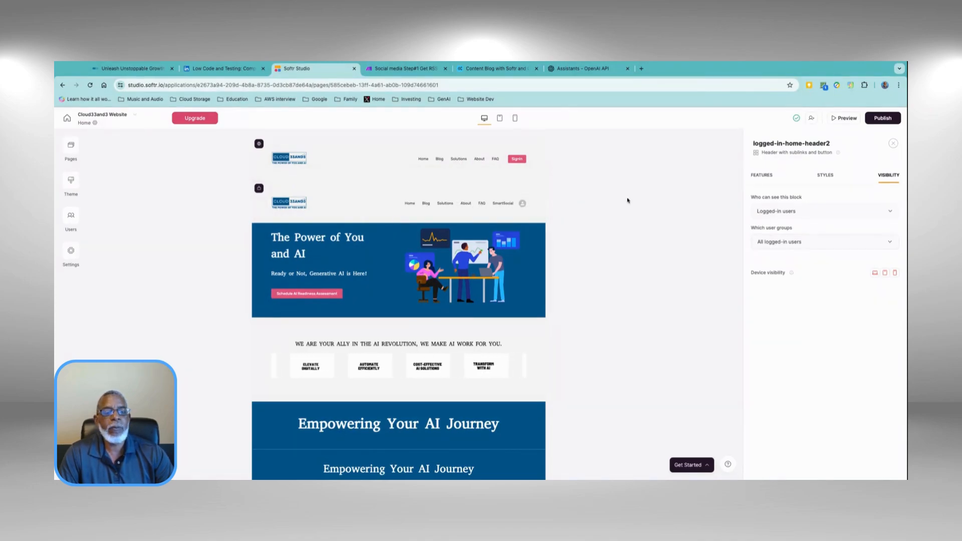
{"action": "left_click", "coordinate": [763, 175]}
{"action": "scroll", "coordinate": [812, 316], "scroll_direction": "down", "scroll_amount": 5}
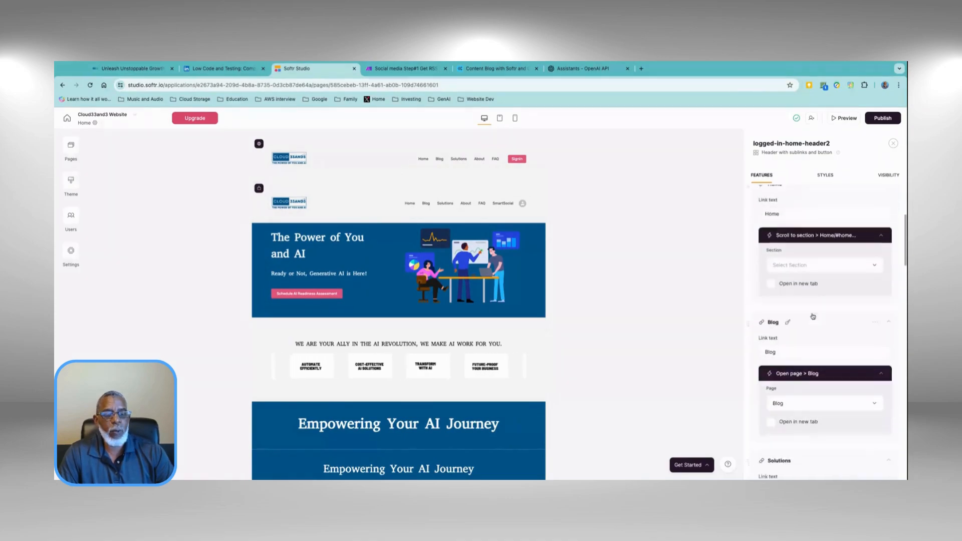
{"action": "scroll", "coordinate": [813, 316], "scroll_direction": "down", "scroll_amount": 8}
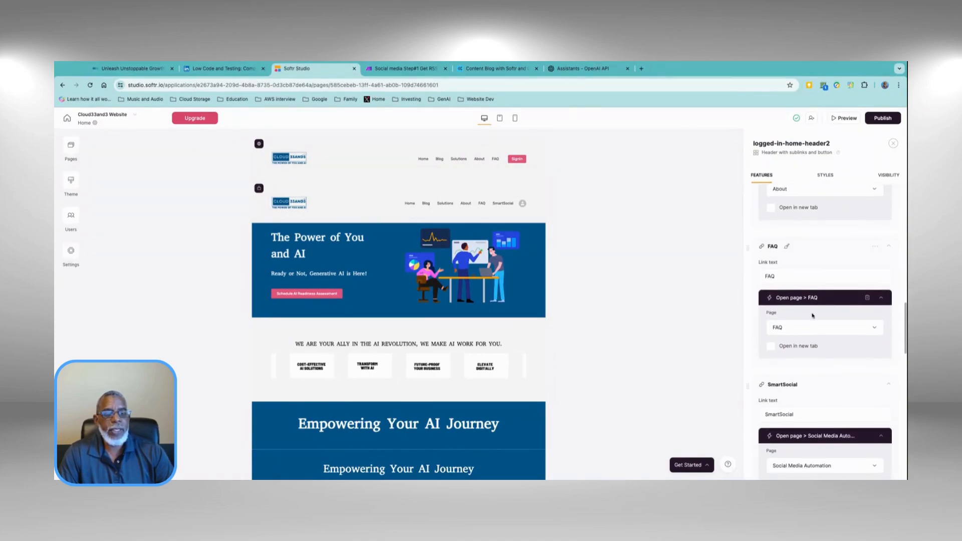
{"action": "scroll", "coordinate": [811, 318], "scroll_direction": "down", "scroll_amount": 3}
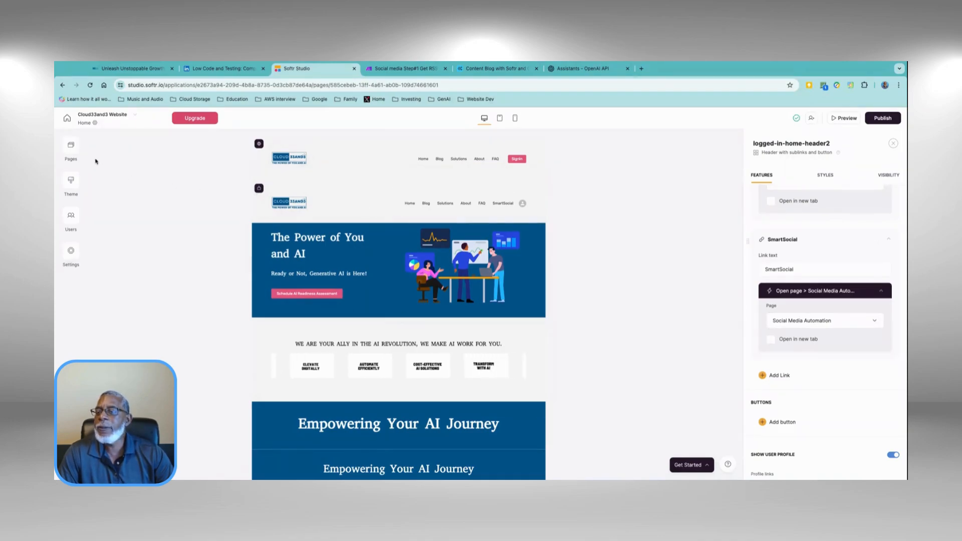
Open the Social Media Automation page and examine the "Generate Smart Summaries for Busy Professionals" card's title and button target.
{"action": "left_click", "coordinate": [71, 148]}
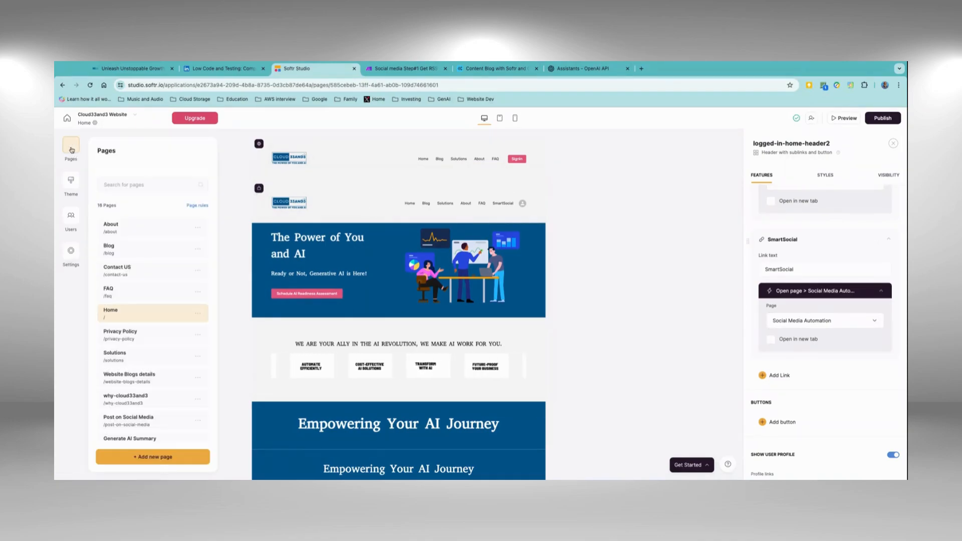
{"action": "scroll", "coordinate": [151, 266], "scroll_direction": "down", "scroll_amount": 5}
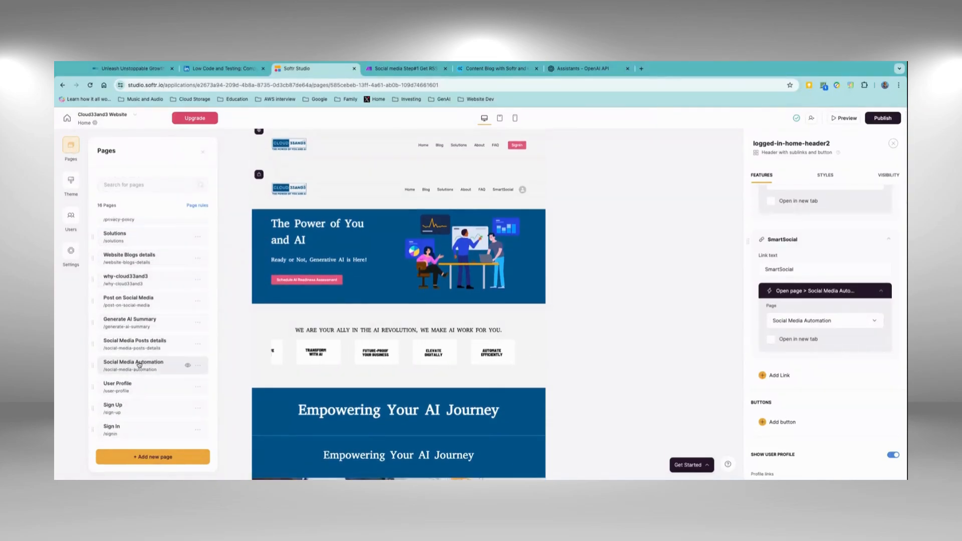
{"action": "left_click", "coordinate": [165, 366]}
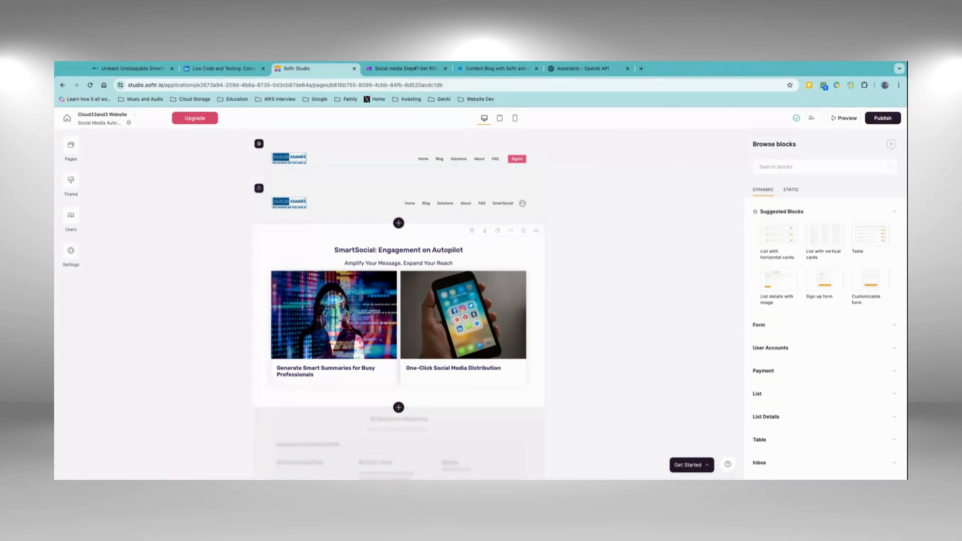
{"action": "left_click", "coordinate": [357, 309]}
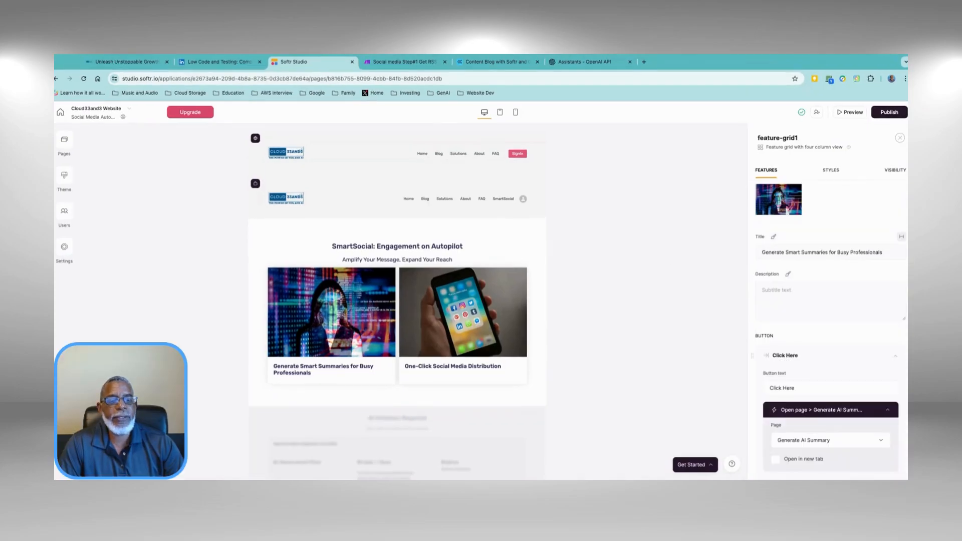
{"action": "left_click", "coordinate": [776, 252]}
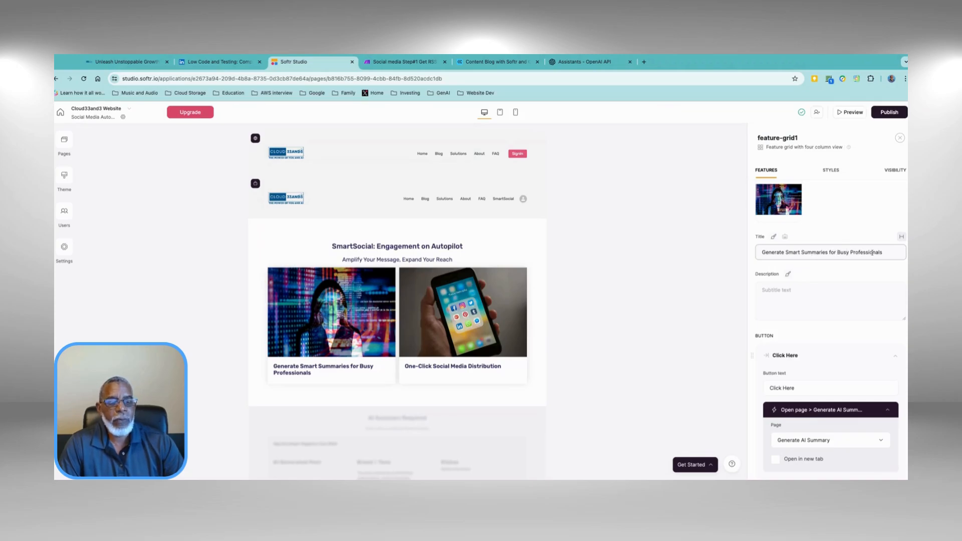
{"action": "scroll", "coordinate": [847, 304], "scroll_direction": "down", "scroll_amount": 2}
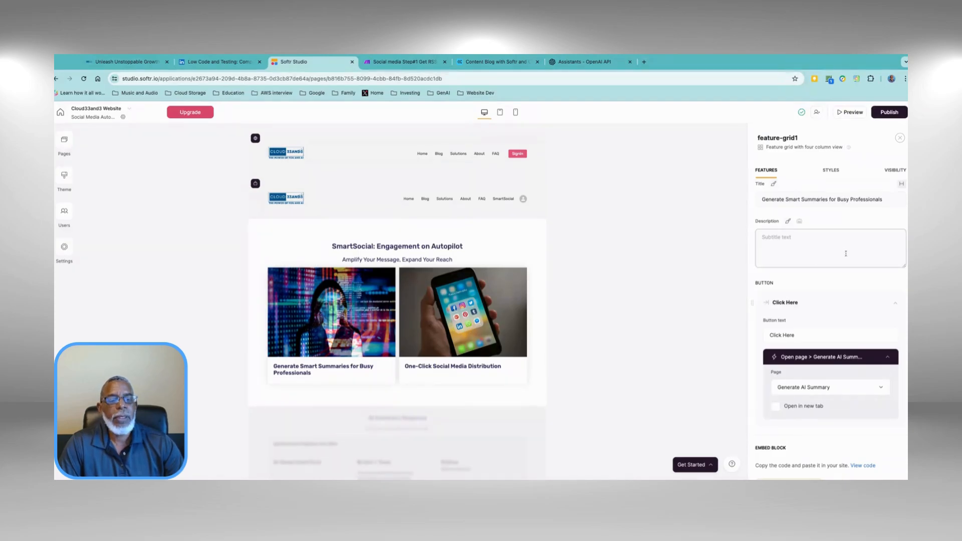
Examine the "One-Click Social Media Distribution" card's title and button target page, and return to the first feature card's button settings.
{"action": "scroll", "coordinate": [840, 255], "scroll_direction": "up", "scroll_amount": 3}
{"action": "scroll", "coordinate": [840, 255], "scroll_direction": "up", "scroll_amount": 2}
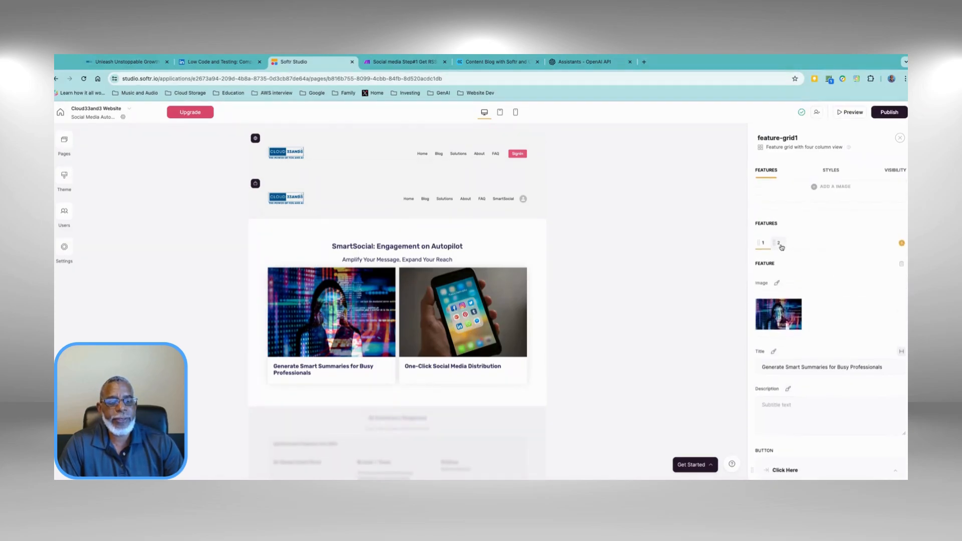
{"action": "left_click", "coordinate": [780, 243]}
{"action": "scroll", "coordinate": [815, 293], "scroll_direction": "down", "scroll_amount": 5}
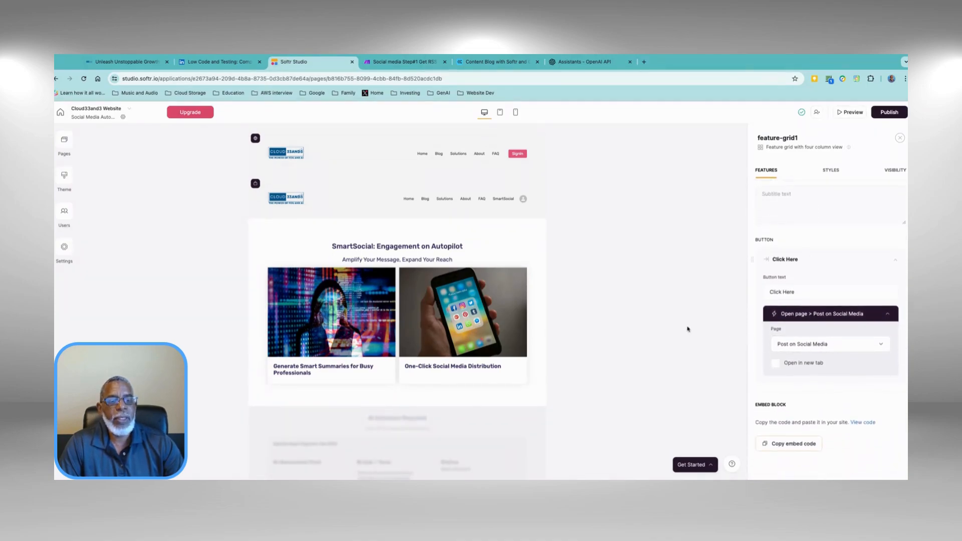
{"action": "scroll", "coordinate": [814, 243], "scroll_direction": "up", "scroll_amount": 3}
{"action": "scroll", "coordinate": [814, 243], "scroll_direction": "up", "scroll_amount": 4}
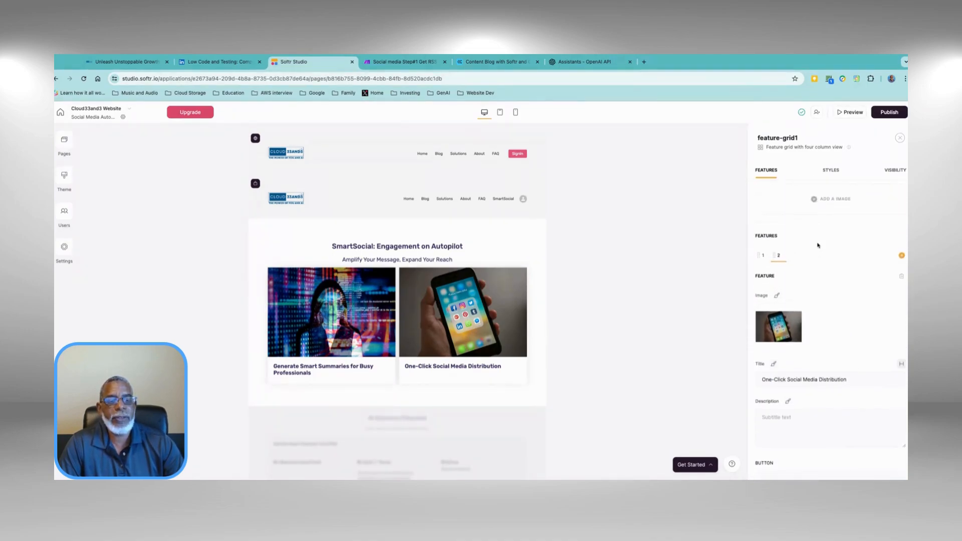
{"action": "left_click", "coordinate": [763, 256]}
{"action": "scroll", "coordinate": [775, 353], "scroll_direction": "down", "scroll_amount": 4}
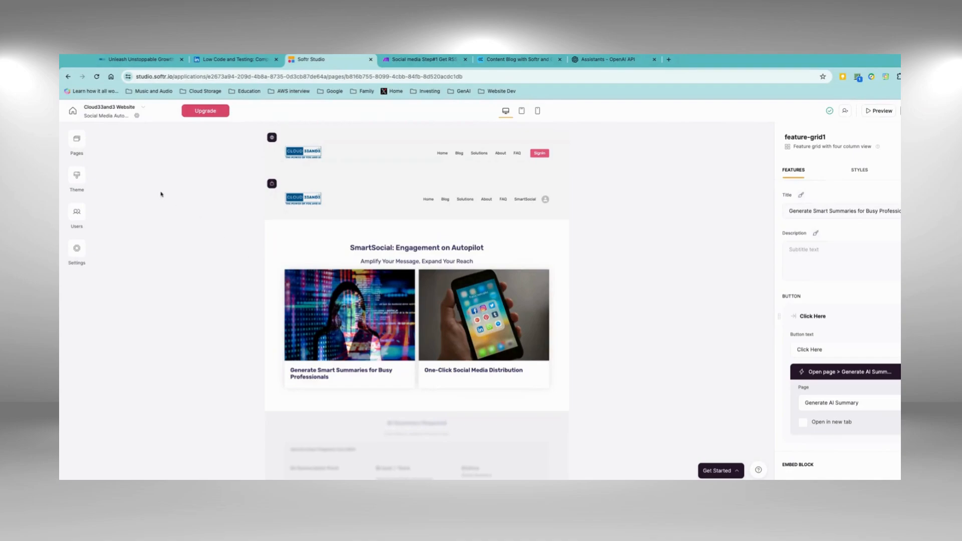
Open the Generate AI Summary page and examine the article list's source, base, table and view, comparing it with the Airtable base.
{"action": "left_click", "coordinate": [78, 141]}
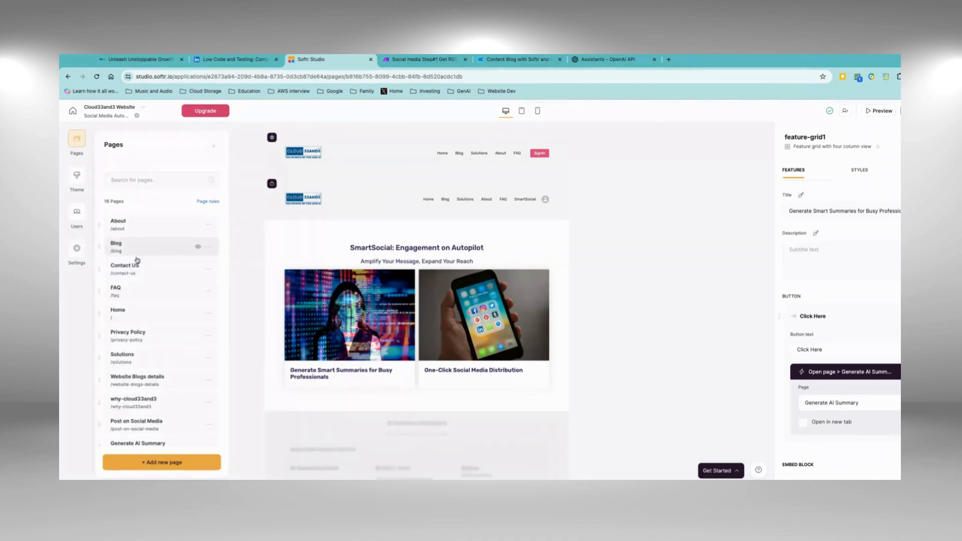
{"action": "scroll", "coordinate": [145, 338], "scroll_direction": "down", "scroll_amount": 2}
{"action": "scroll", "coordinate": [144, 338], "scroll_direction": "down", "scroll_amount": 1}
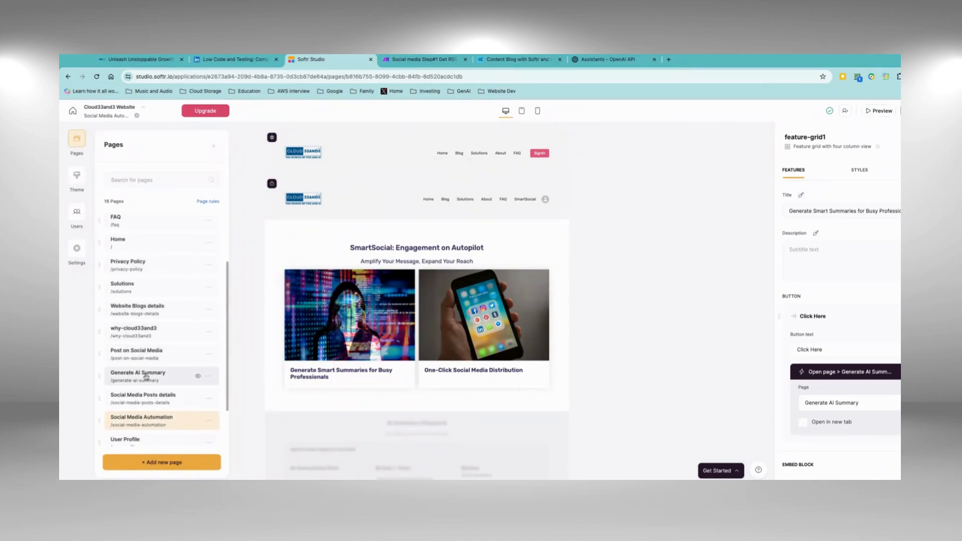
{"action": "left_click", "coordinate": [144, 374]}
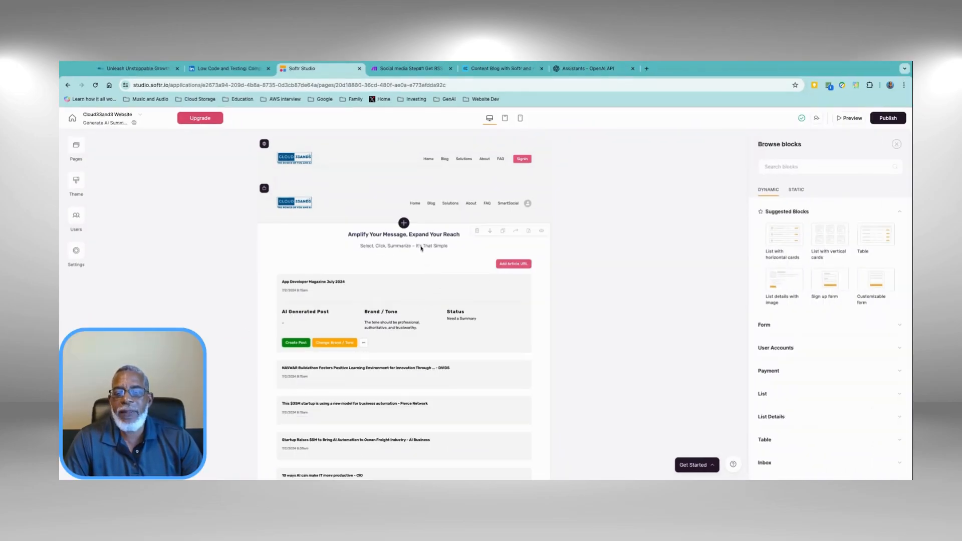
{"action": "left_click", "coordinate": [402, 245]}
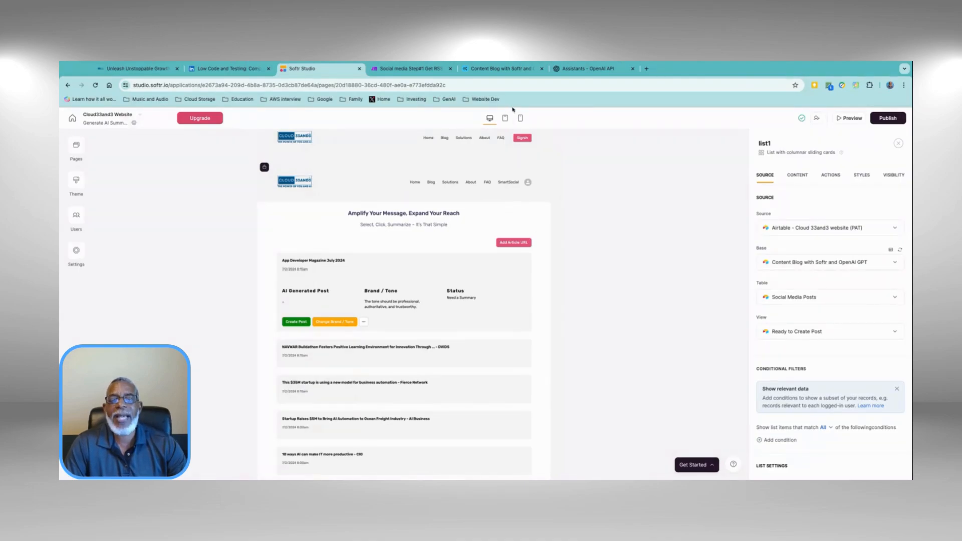
{"action": "left_click", "coordinate": [510, 69]}
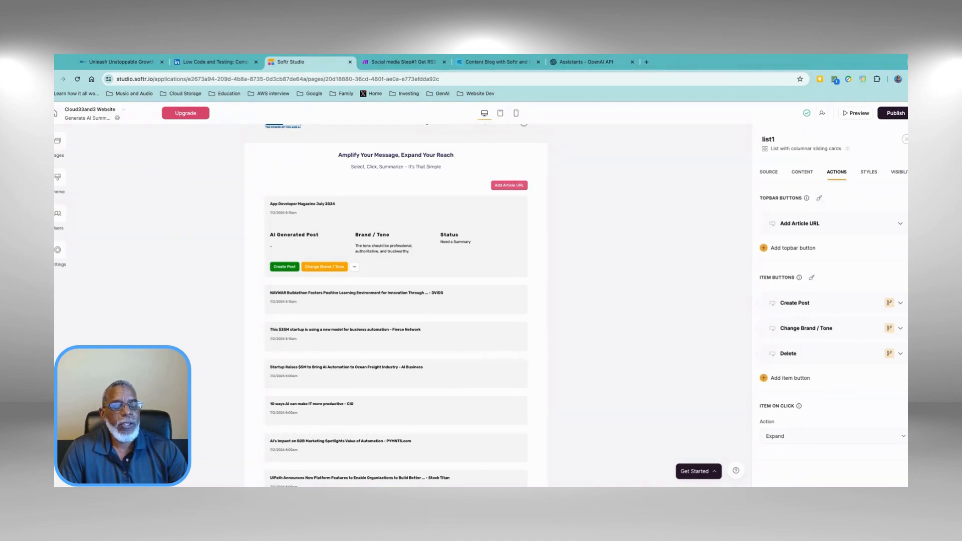
In Softr, examine the Create Post item button's one-click update, including its Status field, update method and replacement value.
{"action": "left_click", "coordinate": [901, 304]}
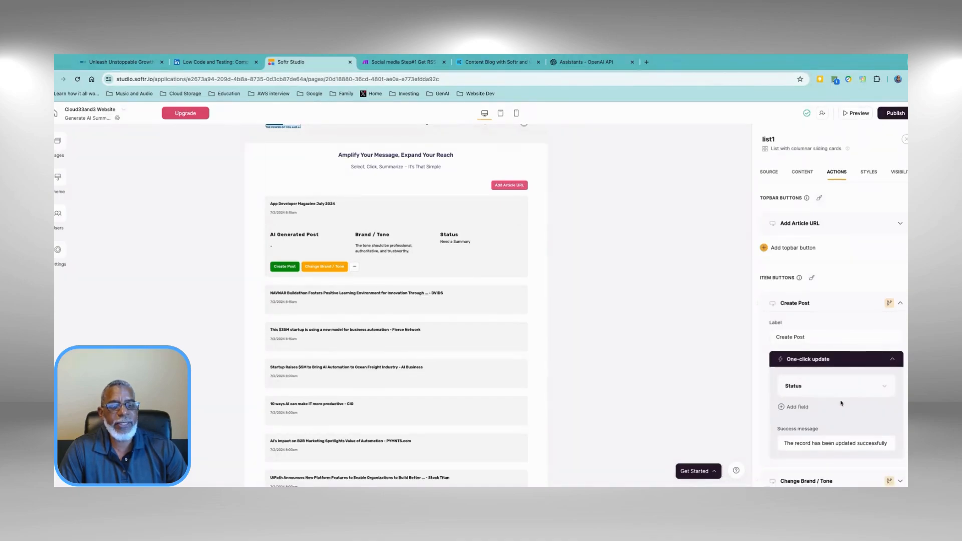
{"action": "scroll", "coordinate": [886, 355], "scroll_direction": "down", "scroll_amount": 1}
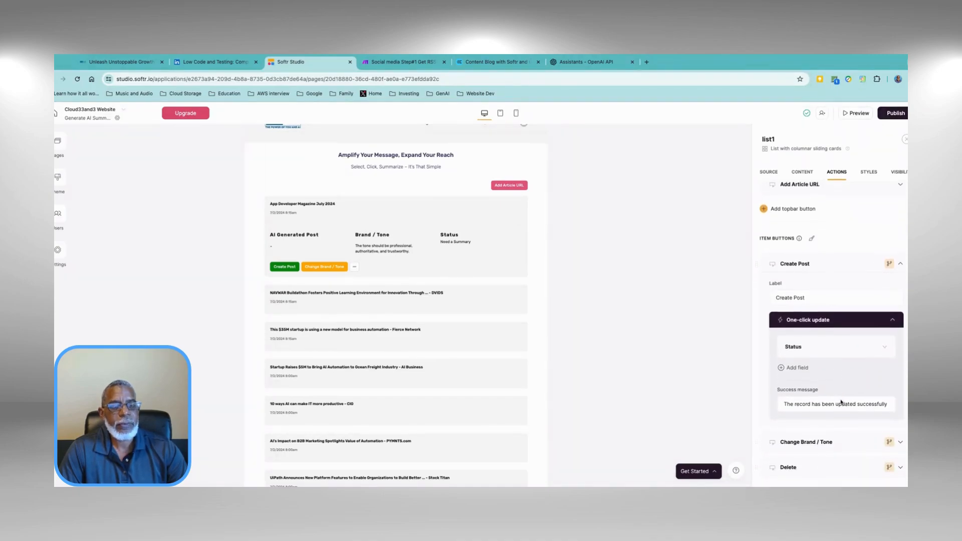
{"action": "left_click", "coordinate": [882, 346]}
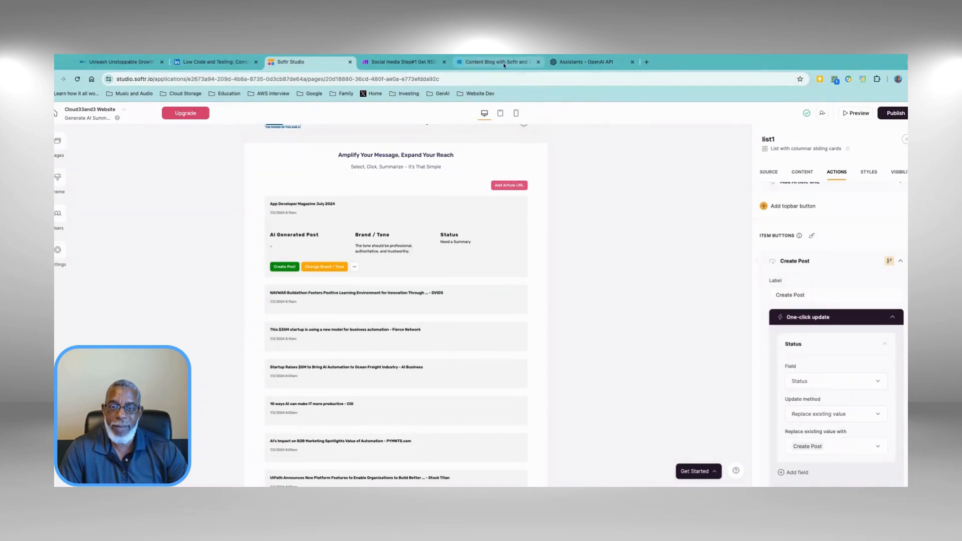
In Airtable, look at the Status options for the "App Developer Magazine July 2024" record without changing it, and select its Social-media-Post cell.
{"action": "left_click", "coordinate": [504, 64]}
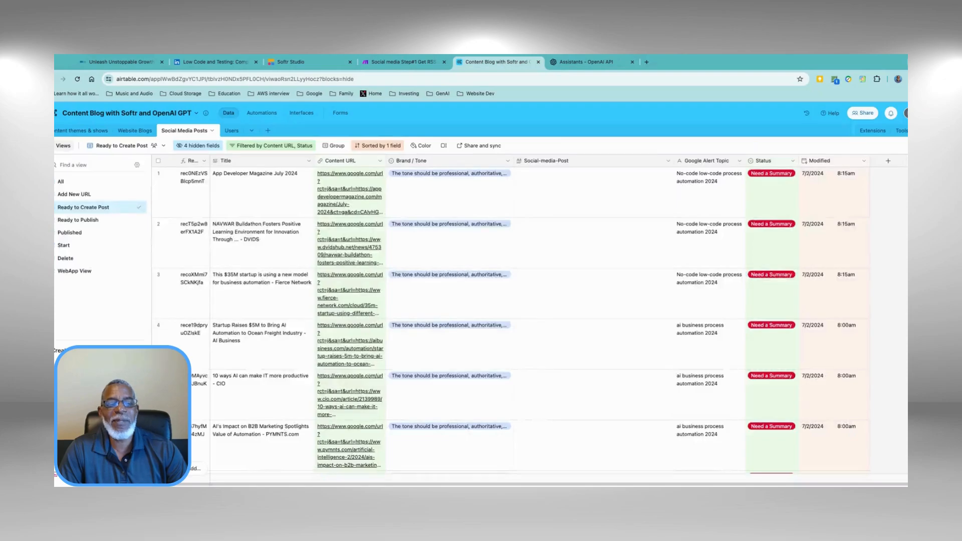
{"action": "left_click", "coordinate": [775, 179]}
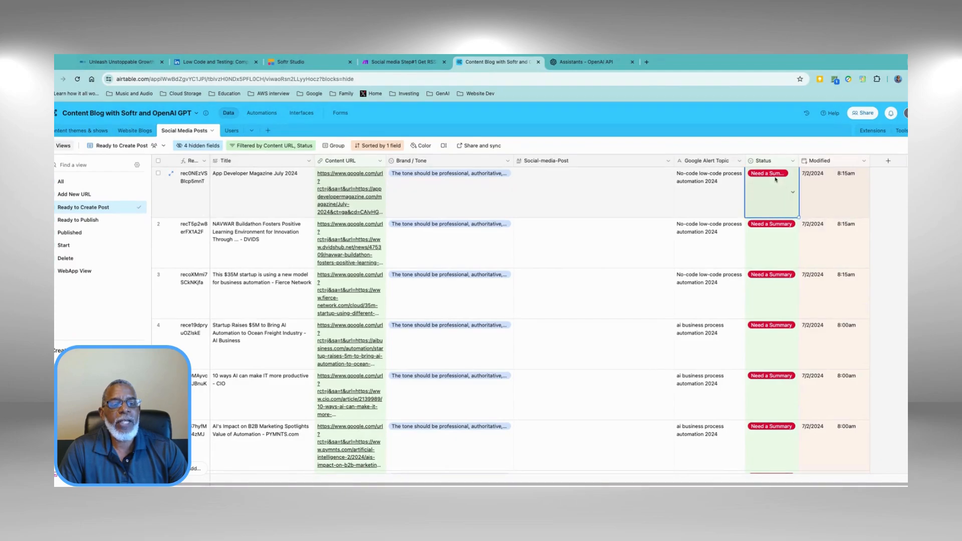
{"action": "left_click", "coordinate": [794, 194]}
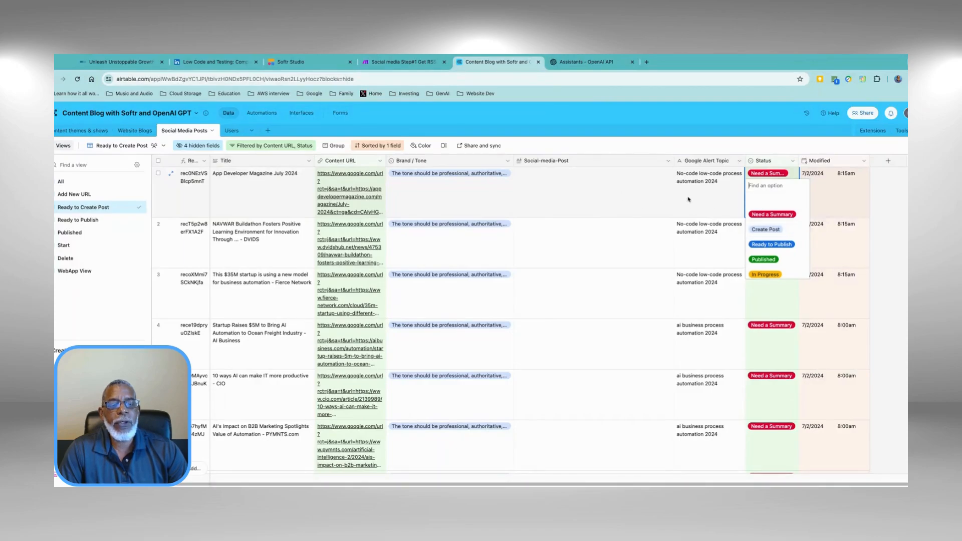
{"action": "left_click", "coordinate": [604, 196]}
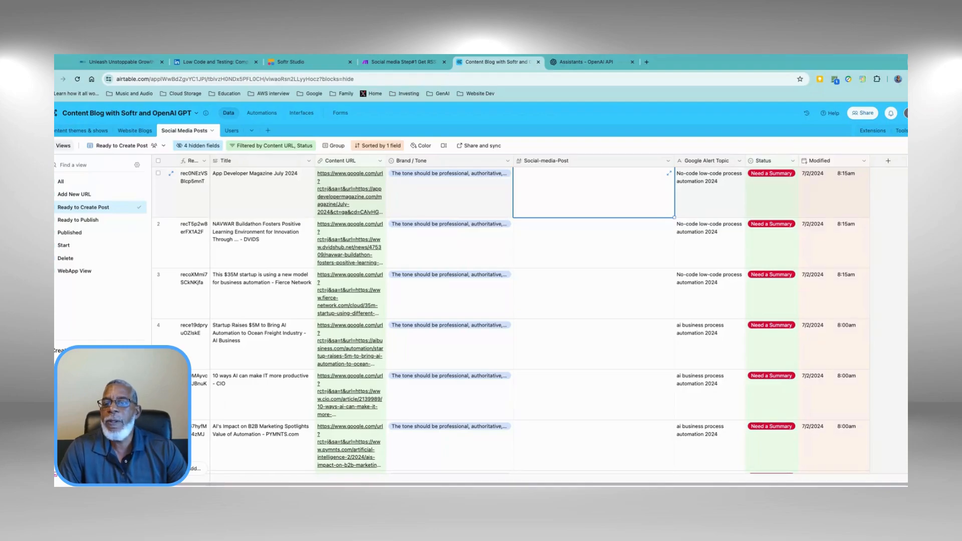
Examine the Create Post automation's trigger conditions and compare them with the first Social Media Posts record's Status options.
{"action": "left_click", "coordinate": [265, 115]}
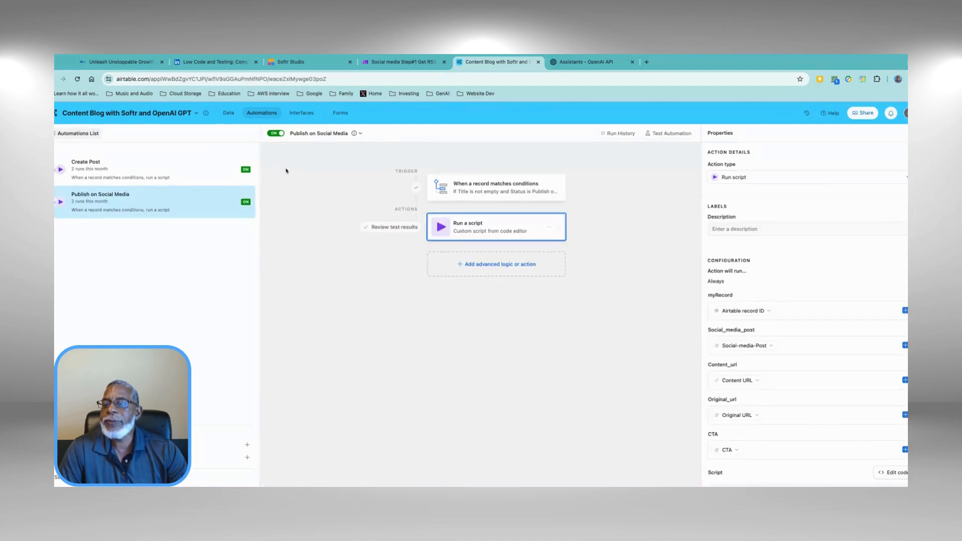
{"action": "left_click", "coordinate": [170, 175]}
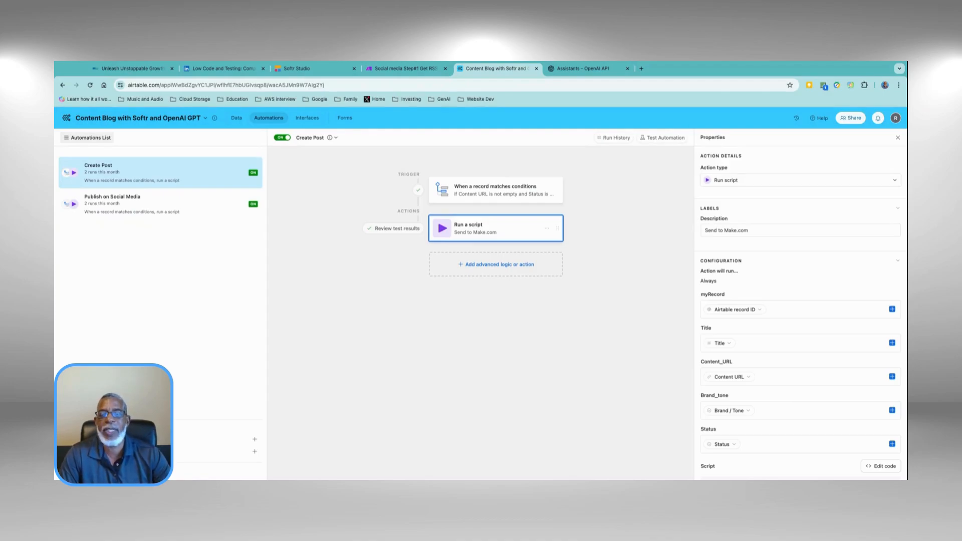
{"action": "left_click", "coordinate": [486, 191]}
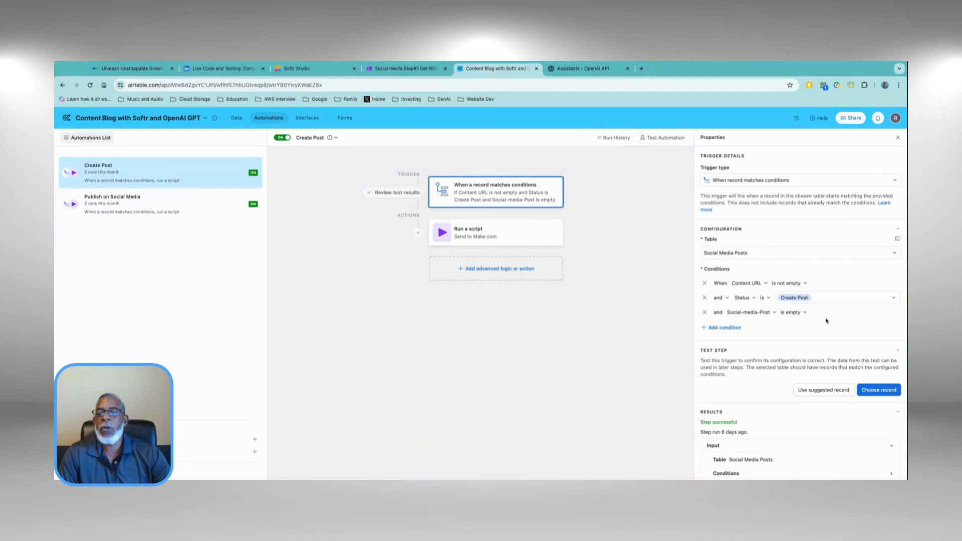
{"action": "left_click", "coordinate": [236, 118]}
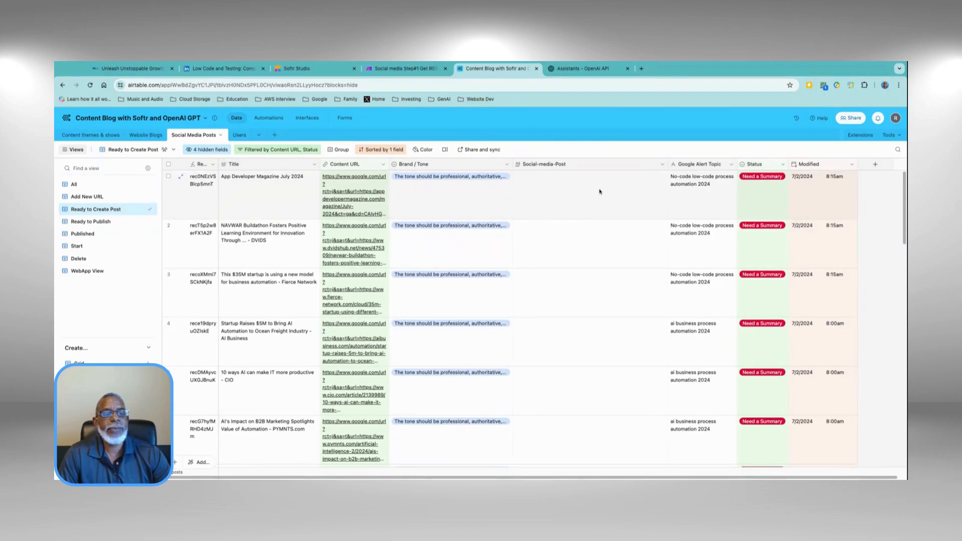
{"action": "left_click", "coordinate": [761, 193]}
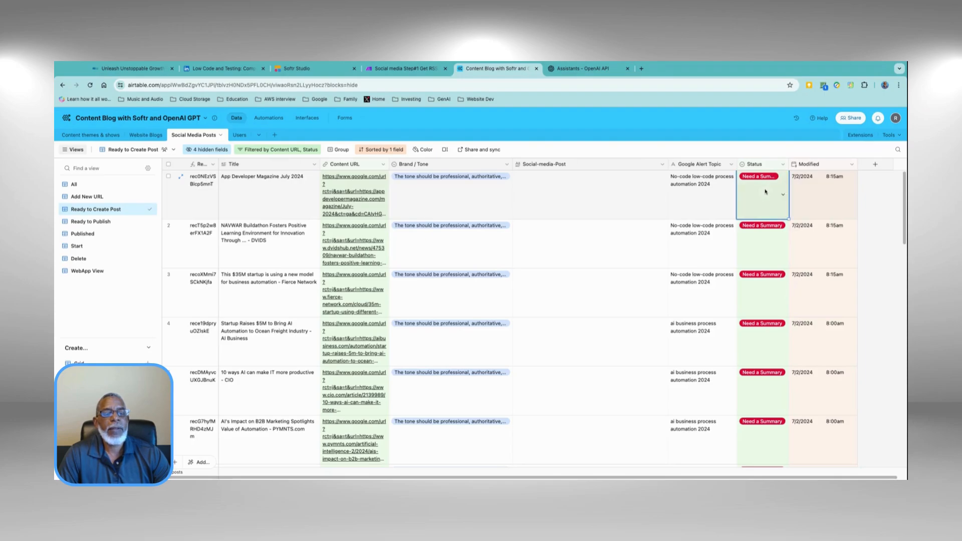
{"action": "left_click", "coordinate": [784, 198]}
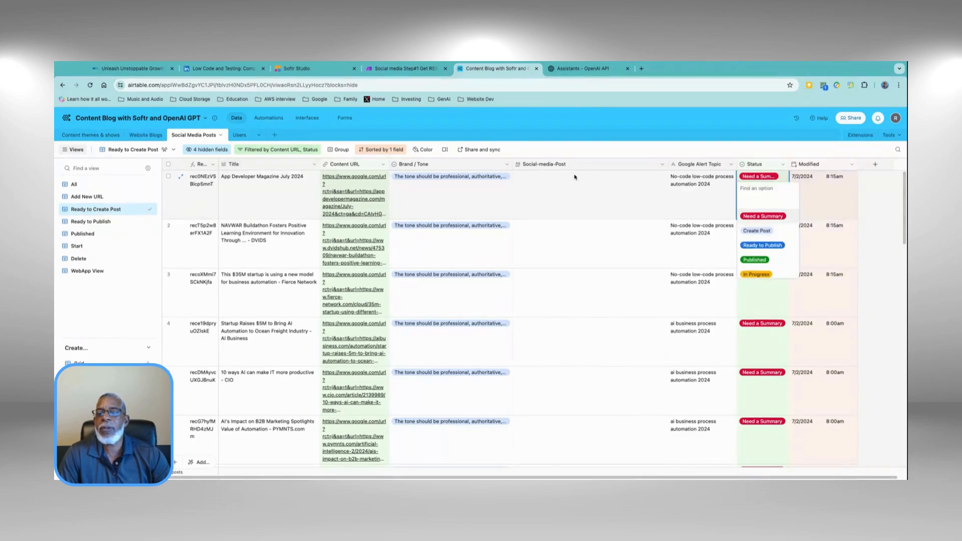
Examine the Create Post automation's "Send to Make.com" script action, reviewing its input variables and code without editing them.
{"action": "left_click", "coordinate": [270, 118]}
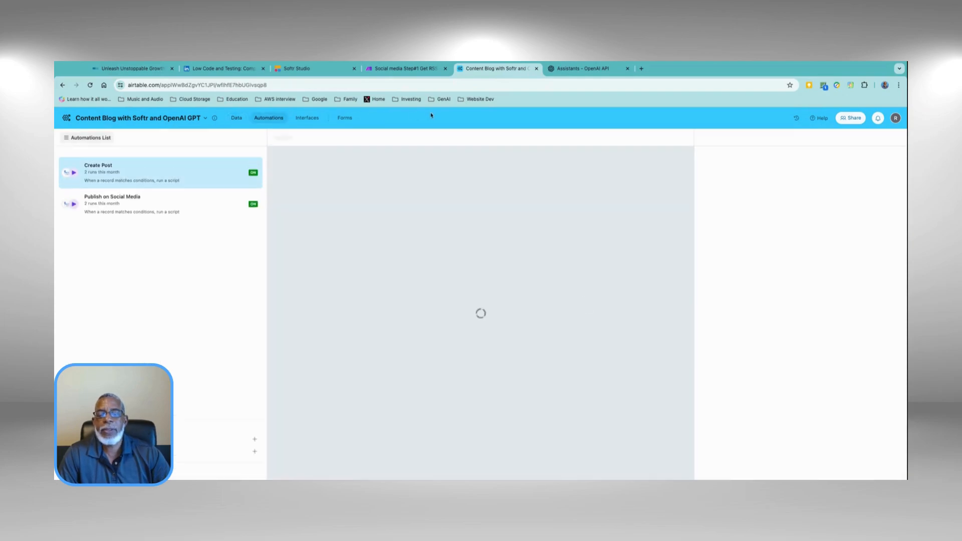
{"action": "left_click", "coordinate": [516, 237]}
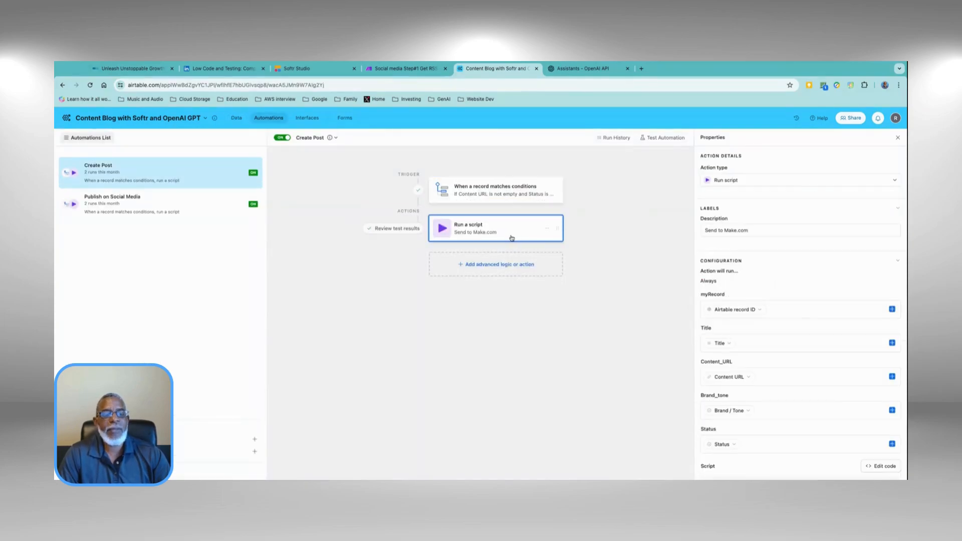
{"action": "scroll", "coordinate": [802, 300], "scroll_direction": "down", "scroll_amount": 2}
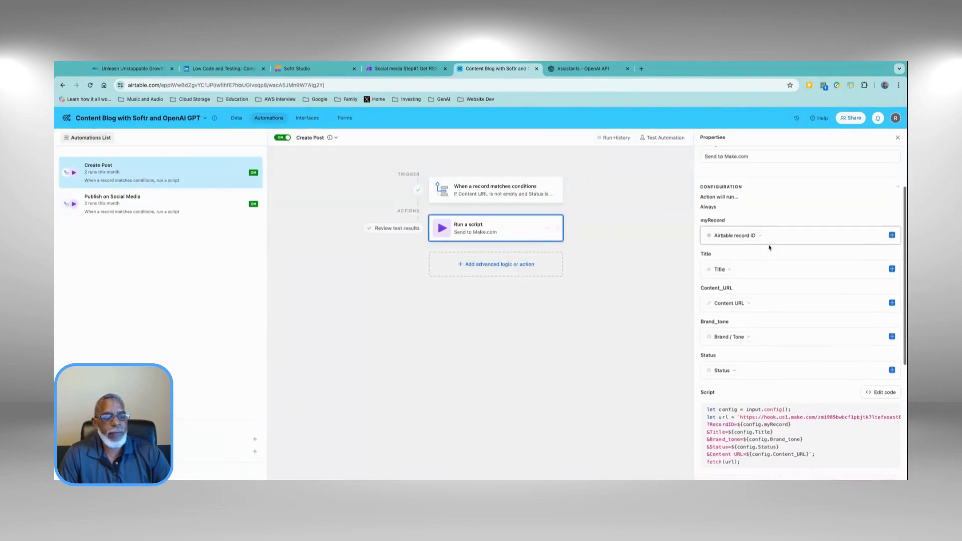
{"action": "left_click", "coordinate": [889, 383]}
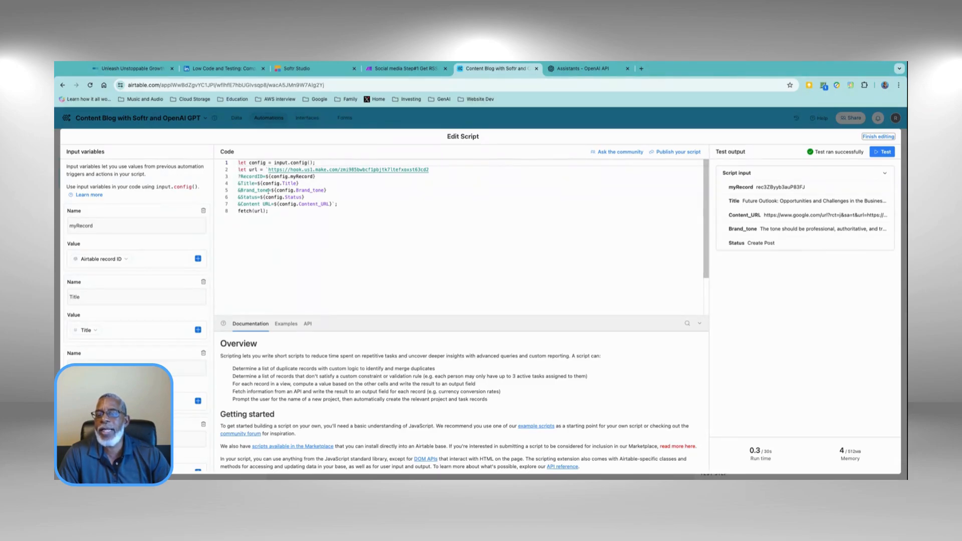
{"action": "left_click", "coordinate": [877, 137]}
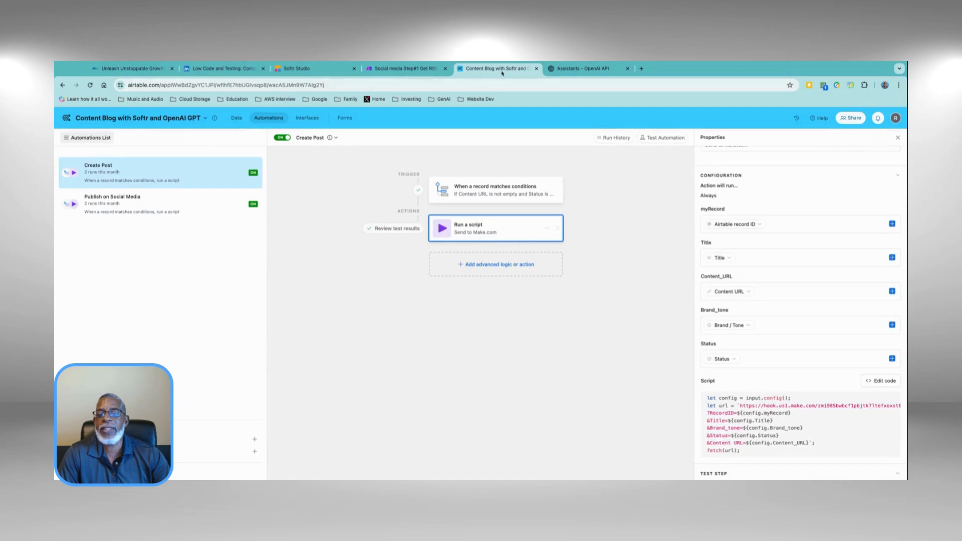
In Make, leave the Step#1 RSS scenario and open the "Social media Step#2 Create post" scenario from the Social Media Automation folder.
{"action": "left_click", "coordinate": [411, 70]}
{"action": "left_click", "coordinate": [92, 120]}
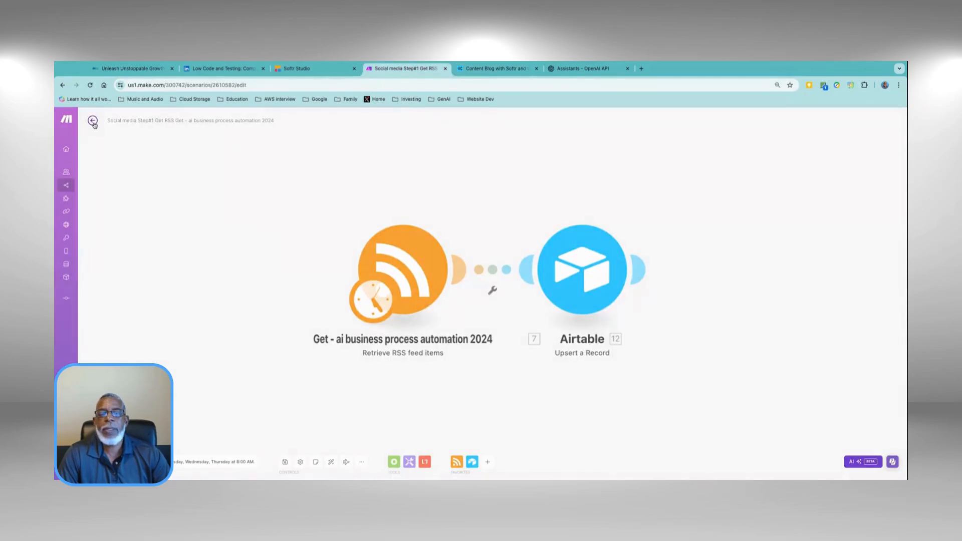
{"action": "left_click", "coordinate": [532, 166]}
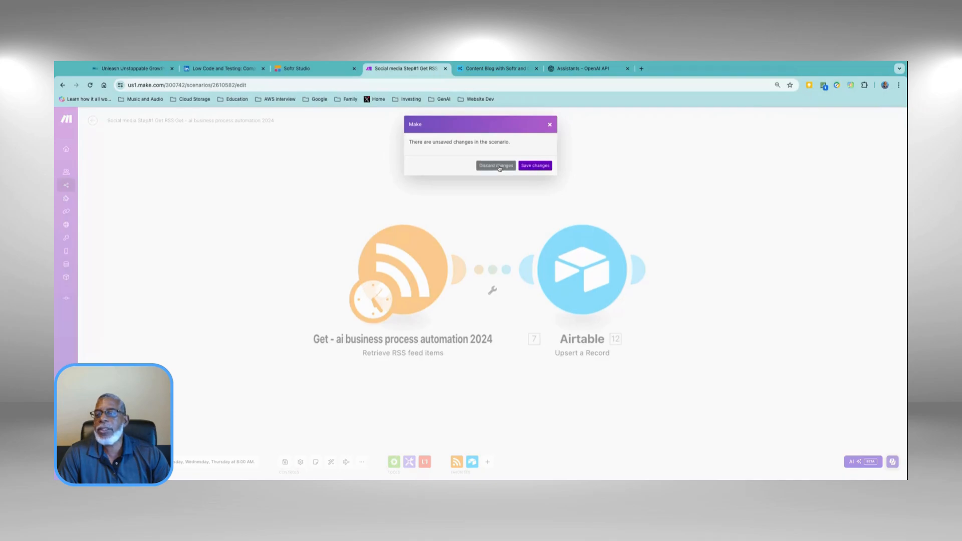
{"action": "left_click", "coordinate": [92, 124]}
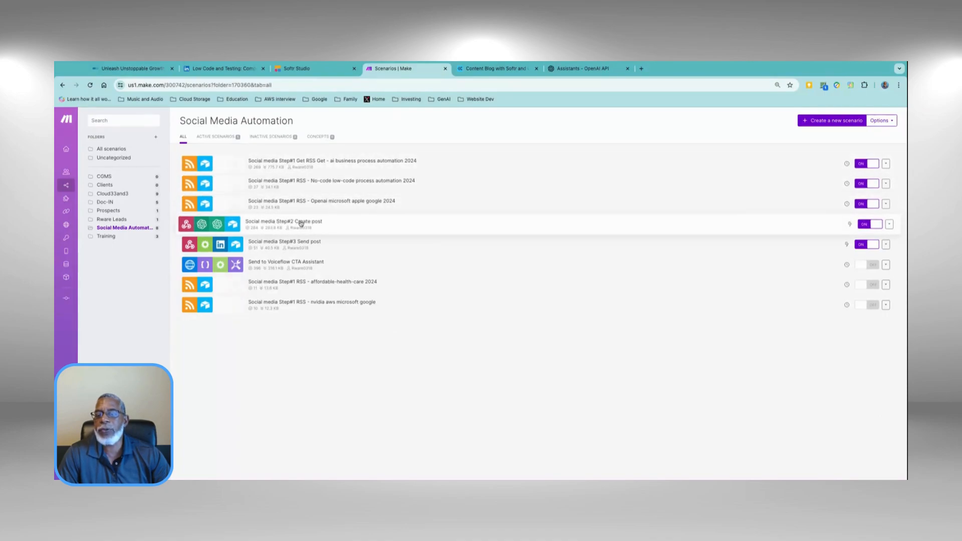
{"action": "left_click", "coordinate": [285, 225]}
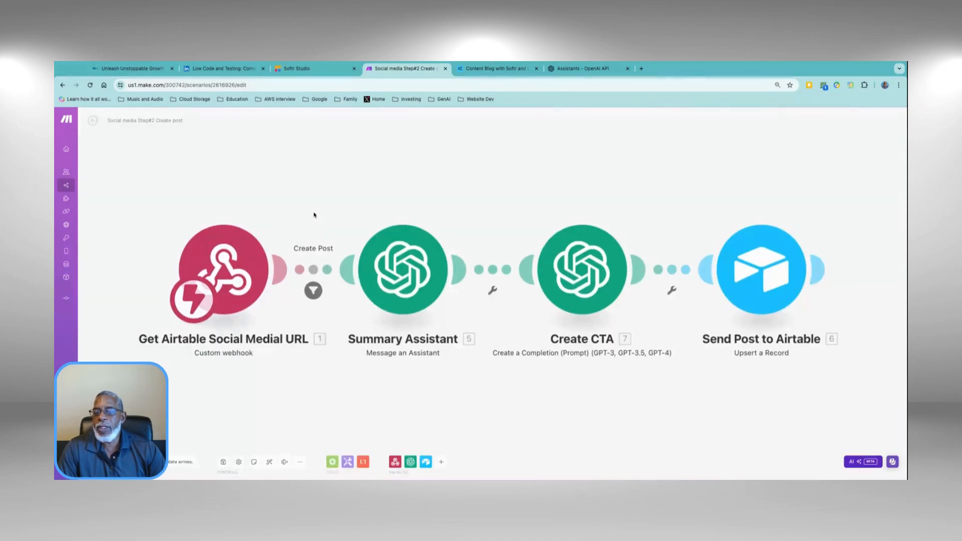
Compare the "Get Airtable Social Medial URL" webhook's address in Make with the URL in Airtable's Create Post script.
{"action": "left_click", "coordinate": [226, 272]}
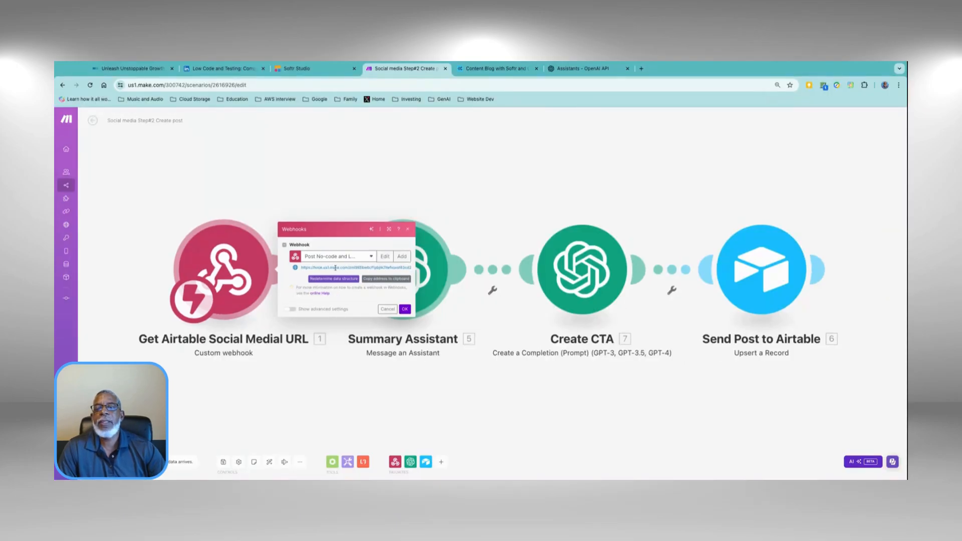
{"action": "left_click", "coordinate": [496, 69]}
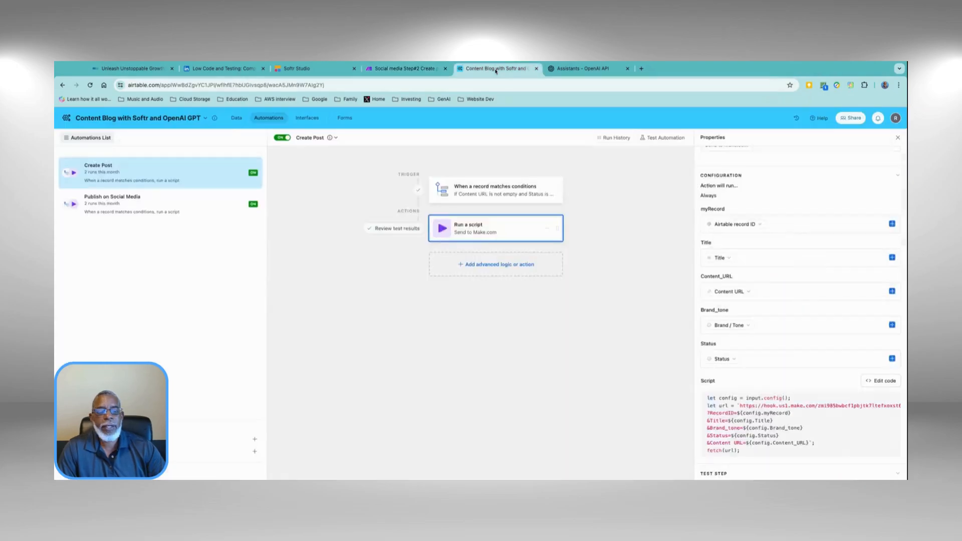
{"action": "left_click", "coordinate": [882, 380]}
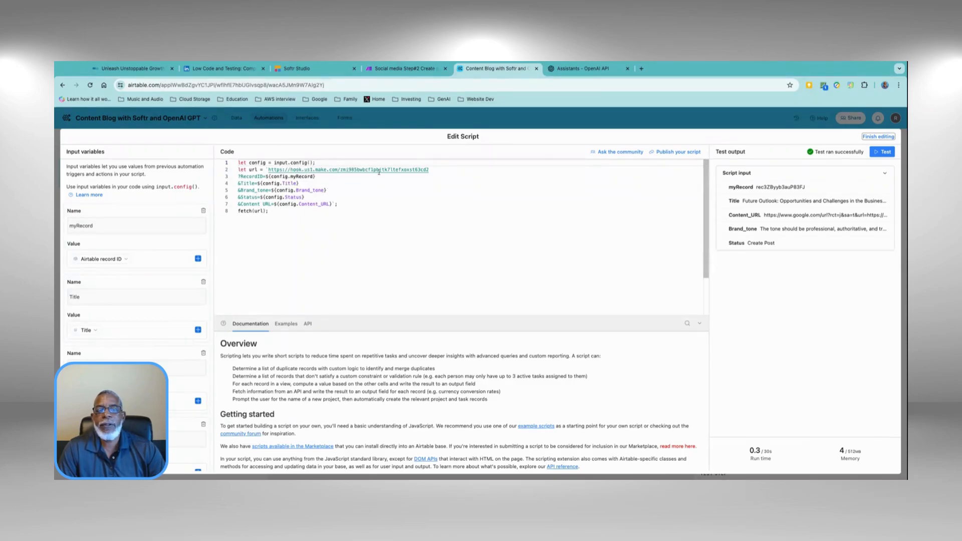
{"action": "left_click", "coordinate": [410, 70]}
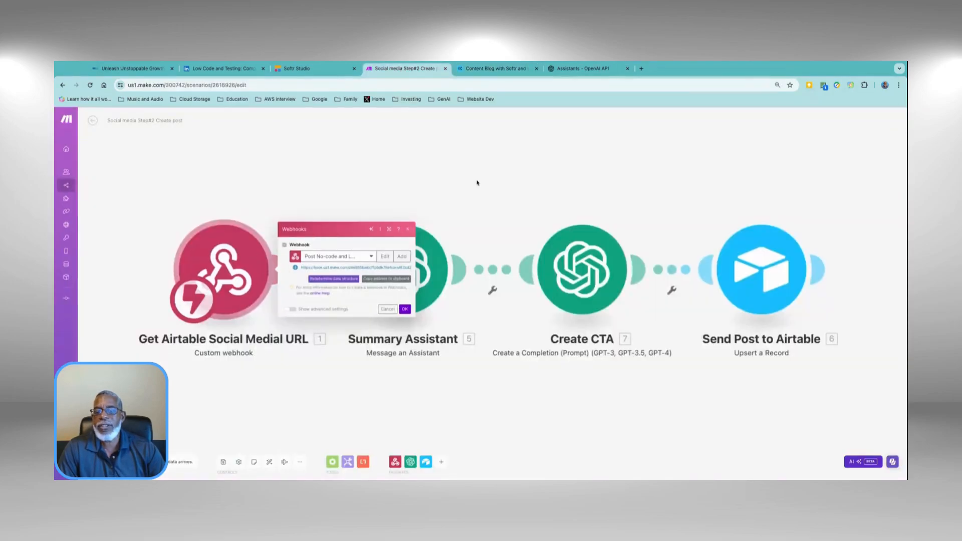
Close the webhook settings and review the Summary Assistant module's assistant, role and mapped message fields without changing them.
{"action": "left_click", "coordinate": [492, 178]}
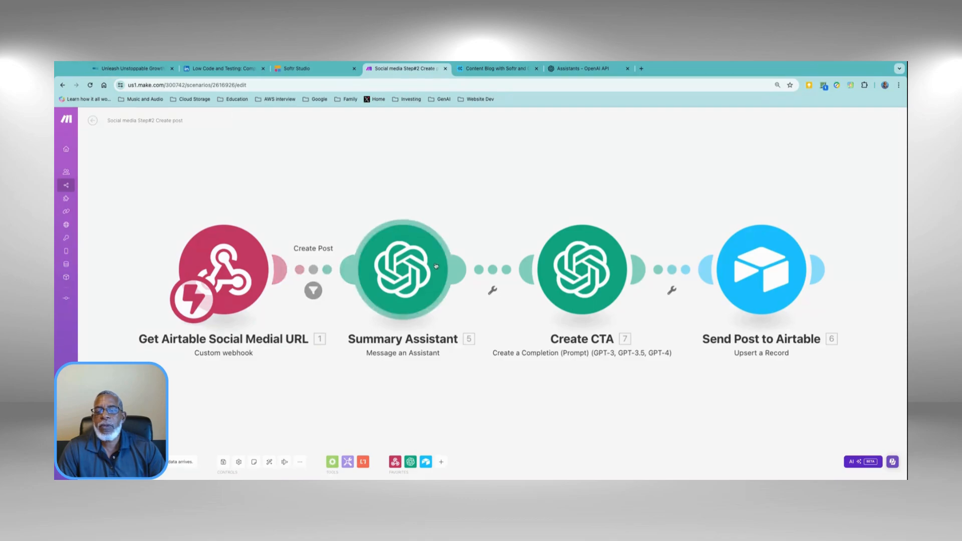
{"action": "left_click", "coordinate": [408, 264]}
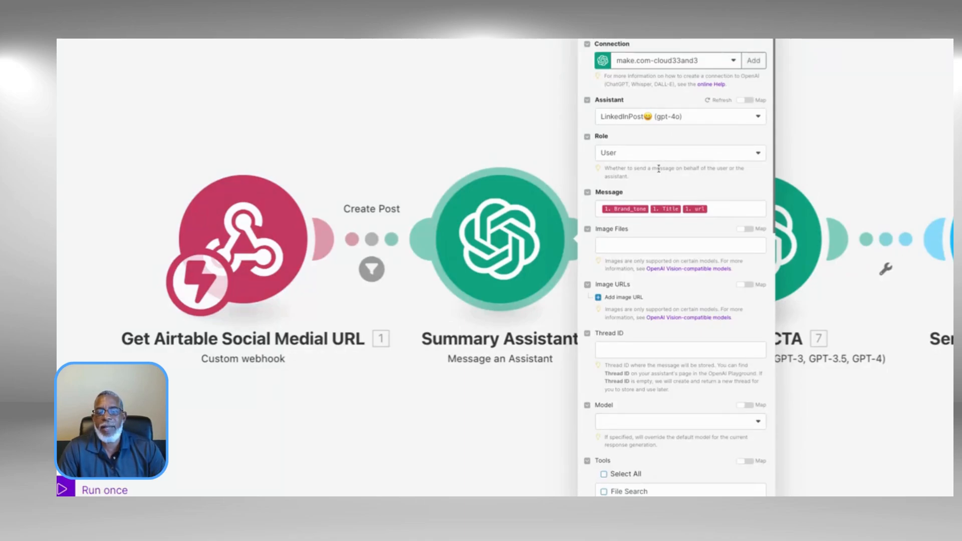
{"action": "left_click", "coordinate": [629, 210]}
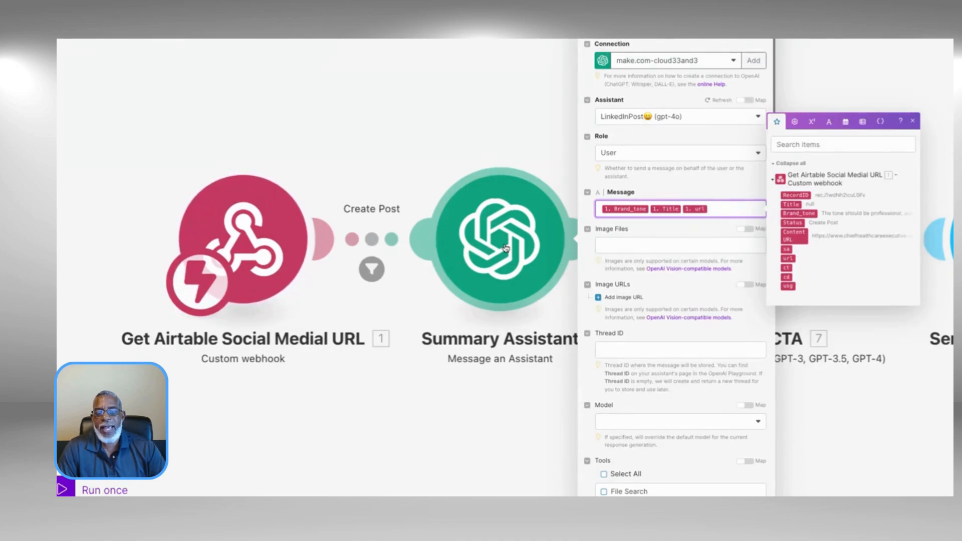
{"action": "left_click", "coordinate": [475, 430]}
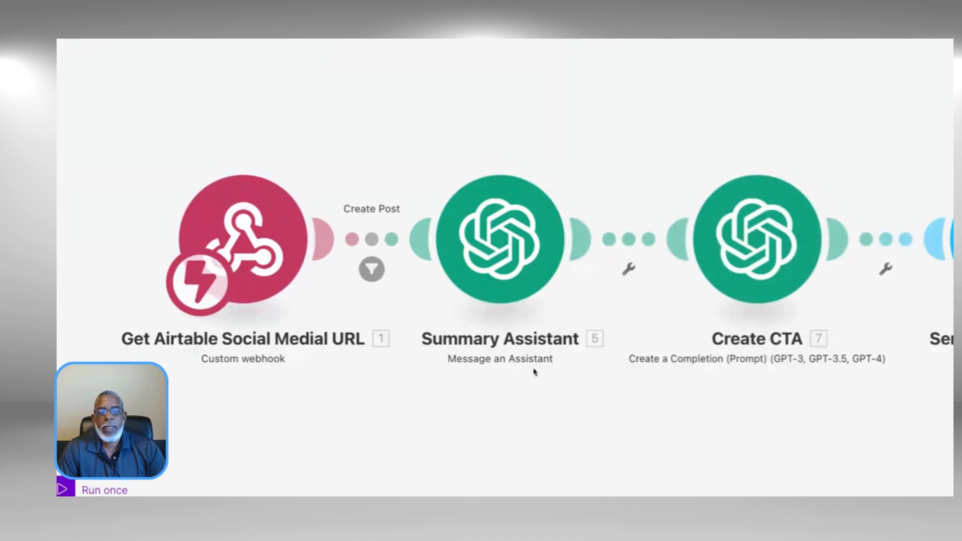
Examine the Create CTA module's model, system prompt with its example execution, and the result mapped into the user message.
{"action": "left_click", "coordinate": [605, 229]}
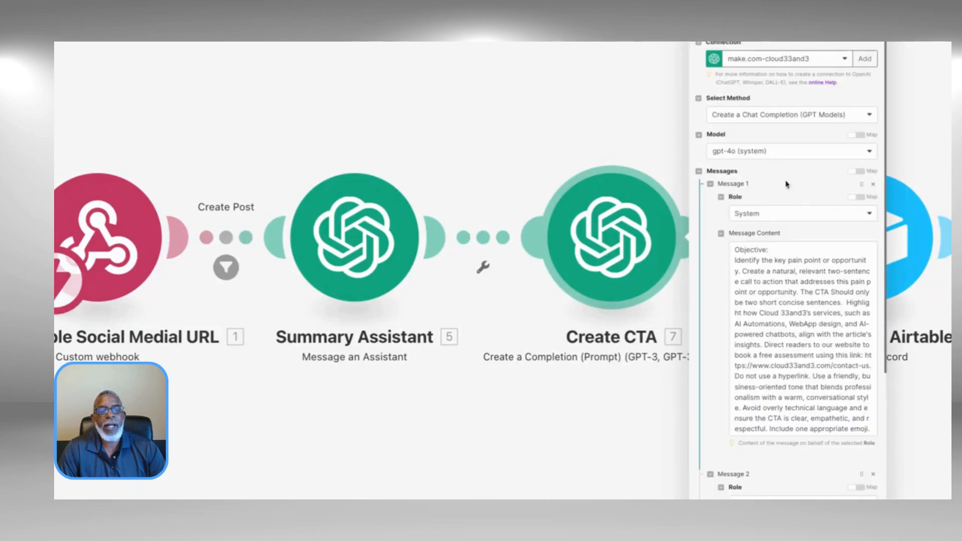
{"action": "scroll", "coordinate": [814, 186], "scroll_direction": "down", "scroll_amount": 1}
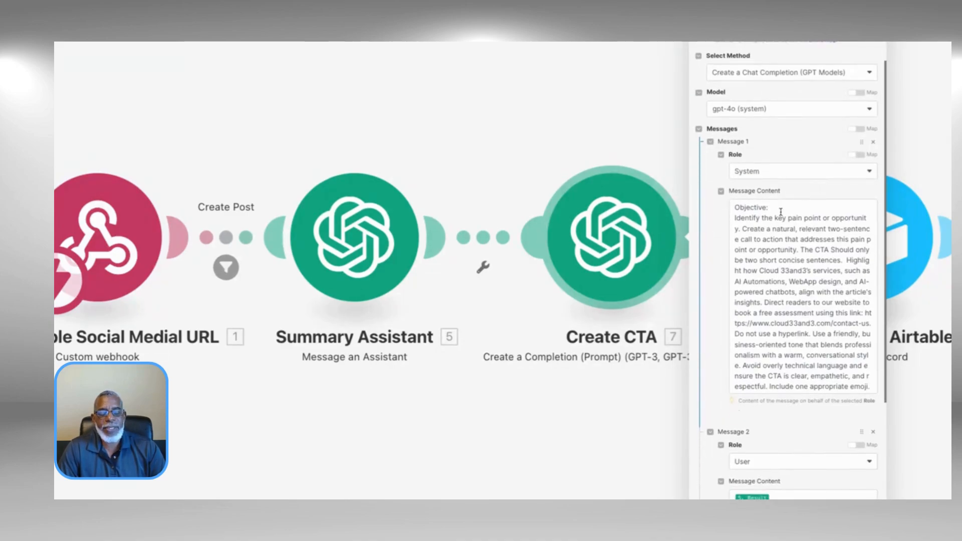
{"action": "scroll", "coordinate": [810, 299], "scroll_direction": "down", "scroll_amount": 4}
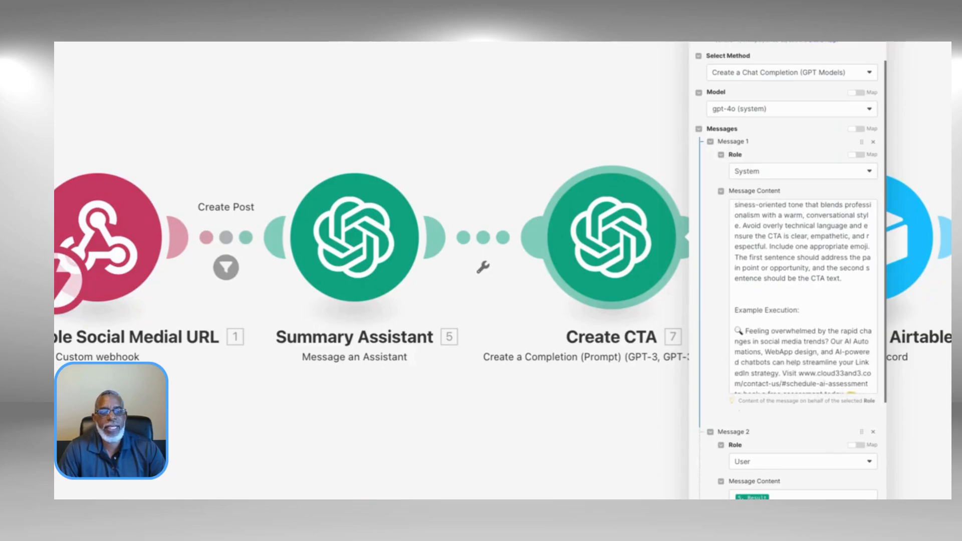
{"action": "scroll", "coordinate": [759, 311], "scroll_direction": "down", "scroll_amount": 1}
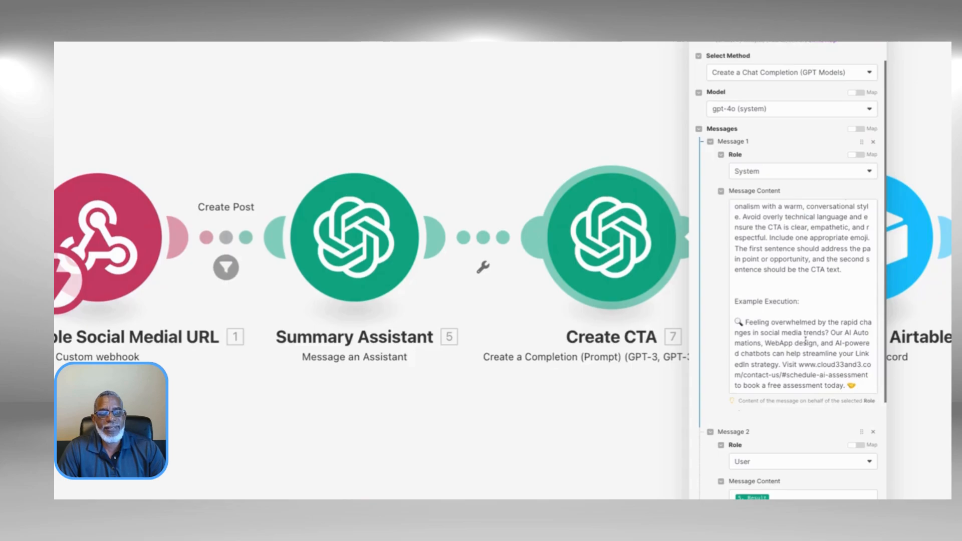
{"action": "scroll", "coordinate": [814, 340], "scroll_direction": "down", "scroll_amount": 3}
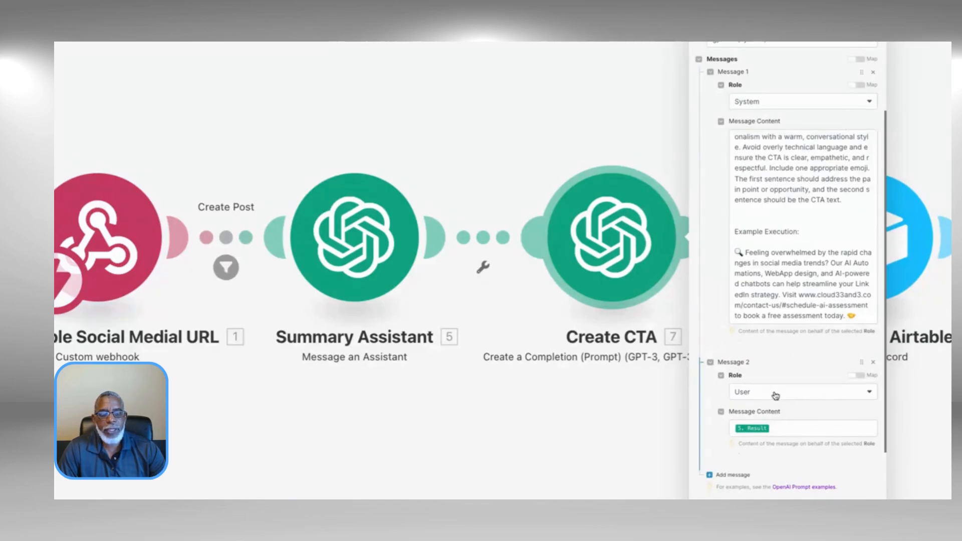
{"action": "left_click", "coordinate": [789, 431]}
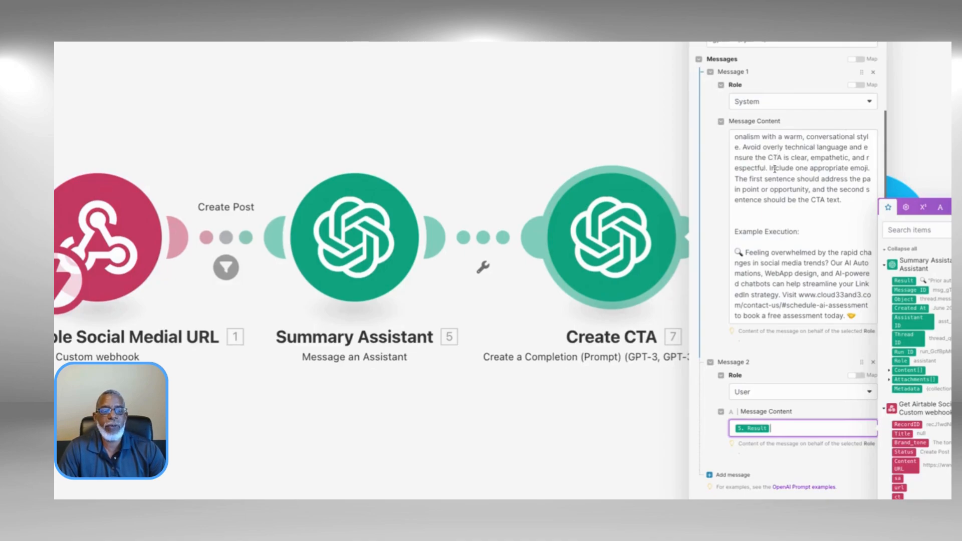
{"action": "left_click", "coordinate": [530, 430]}
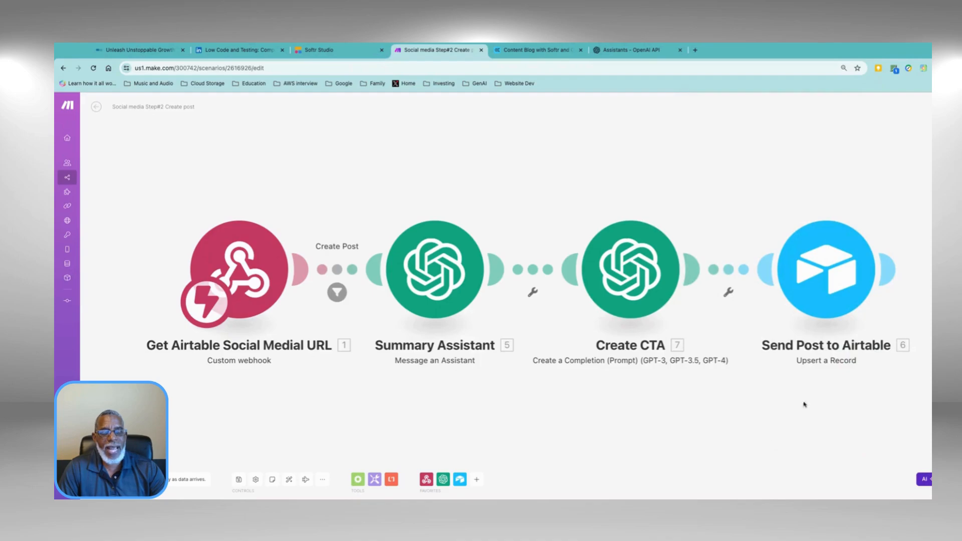
Review the Send Post to Airtable module's target table, Record ID and mapped record fields.
{"action": "left_click", "coordinate": [827, 268]}
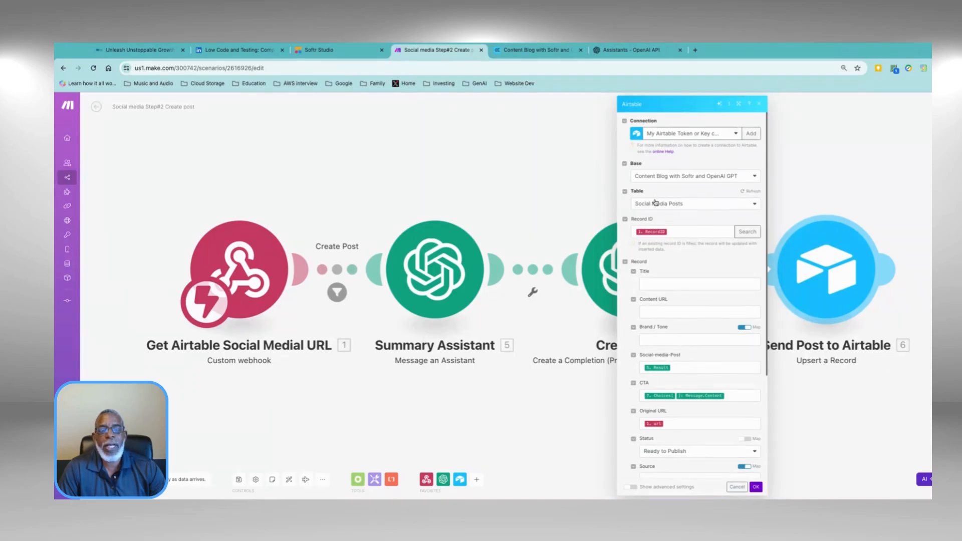
{"action": "left_click", "coordinate": [681, 232]}
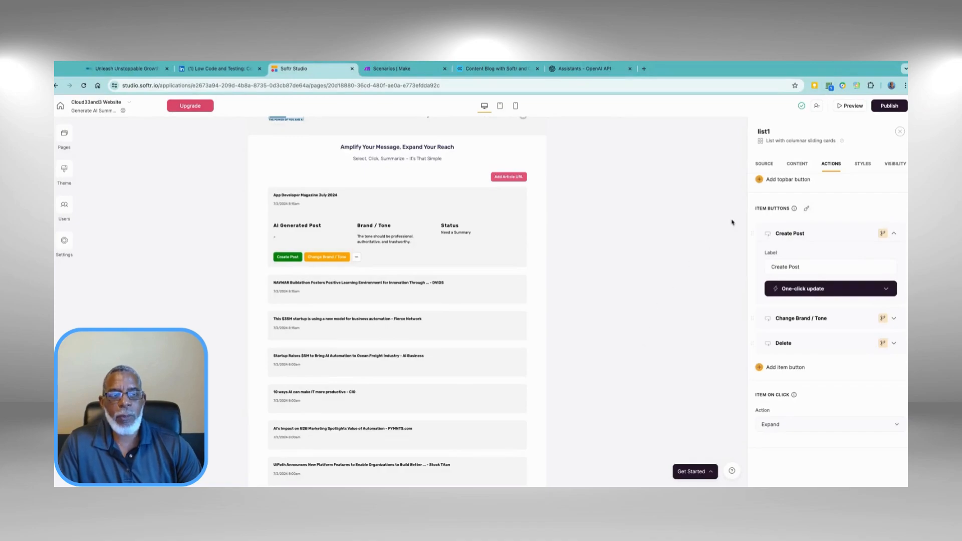
In Softr, examine the list1 block's content settings, checking the Airtable fields behind Title, Modified and AI Generated Post.
{"action": "left_click", "coordinate": [802, 167]}
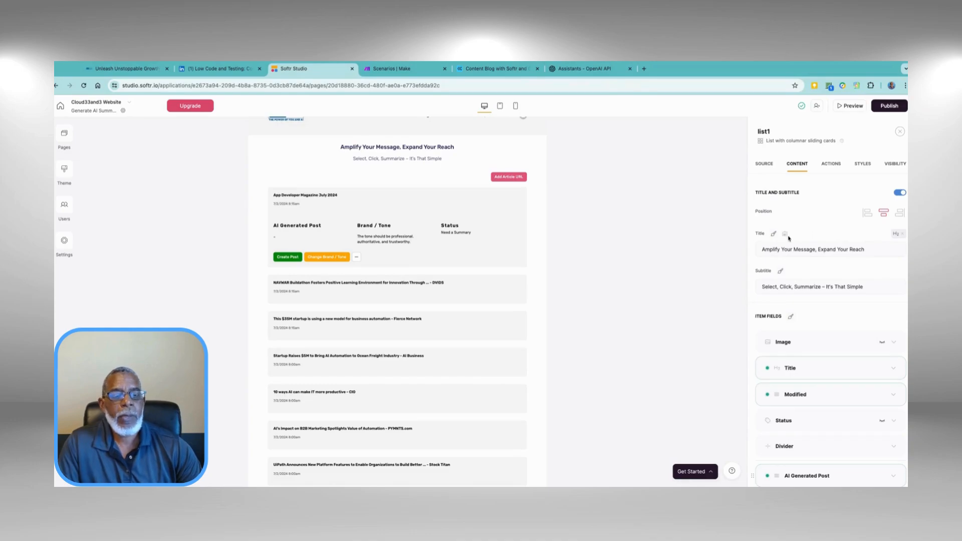
{"action": "scroll", "coordinate": [827, 241], "scroll_direction": "down", "scroll_amount": 2}
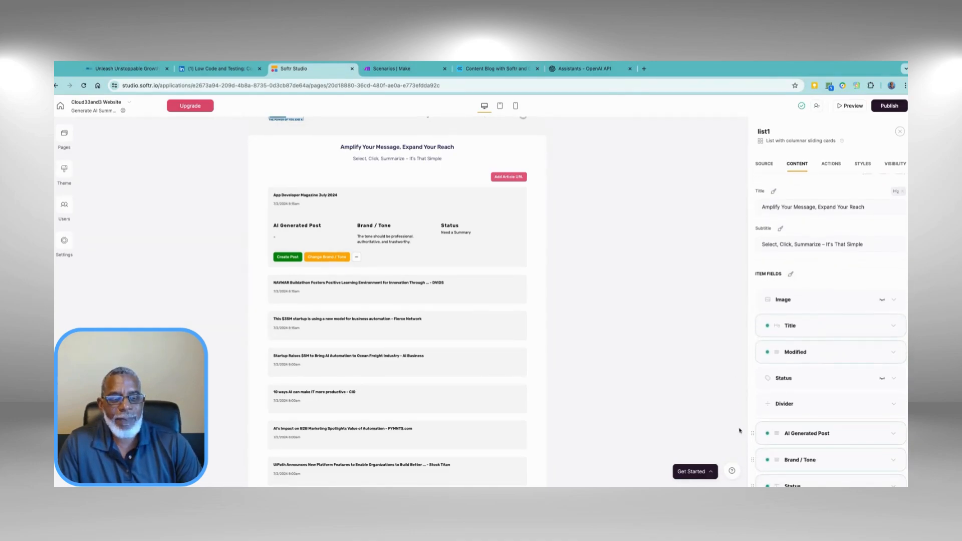
{"action": "scroll", "coordinate": [842, 379], "scroll_direction": "down", "scroll_amount": 4}
{"action": "scroll", "coordinate": [898, 247], "scroll_direction": "down", "scroll_amount": 1}
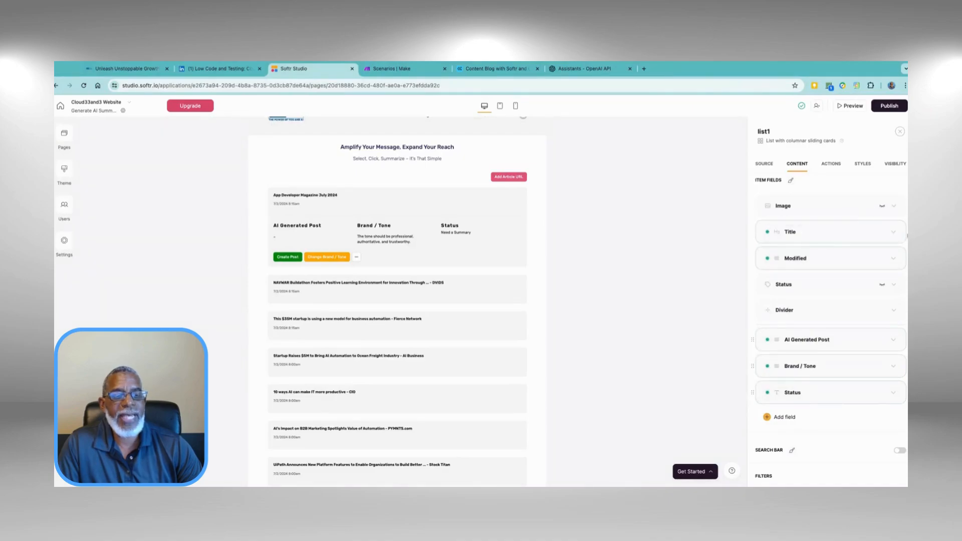
{"action": "left_click", "coordinate": [895, 234]}
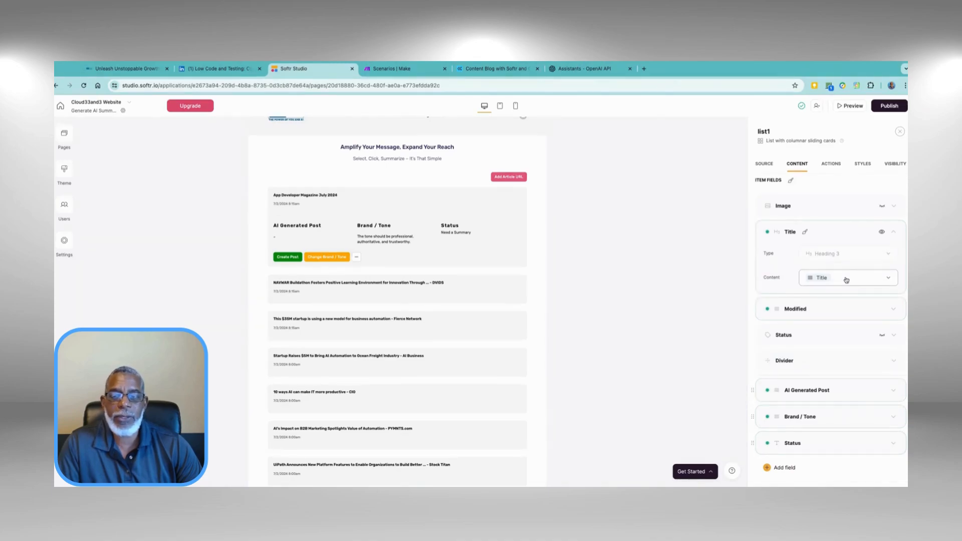
{"action": "left_click", "coordinate": [895, 312]}
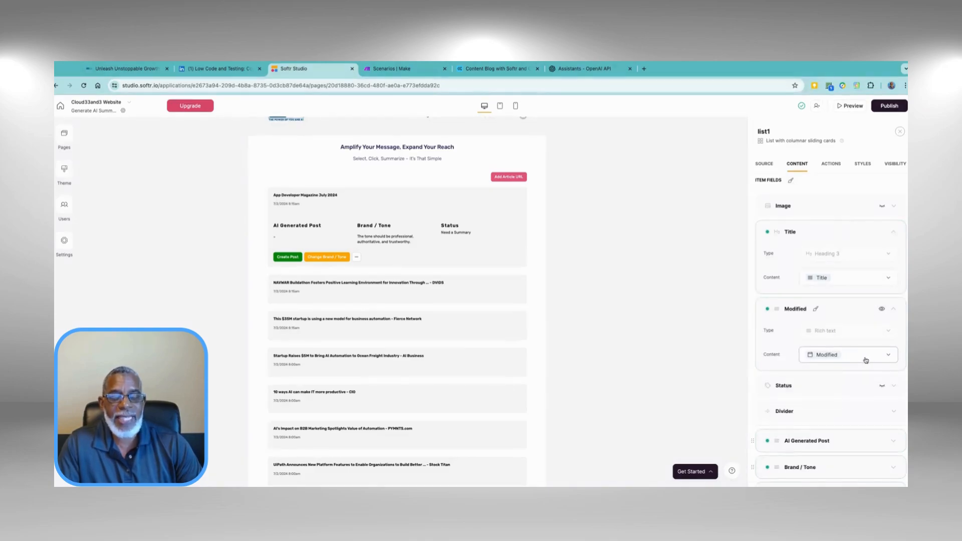
{"action": "scroll", "coordinate": [865, 360], "scroll_direction": "down", "scroll_amount": 3}
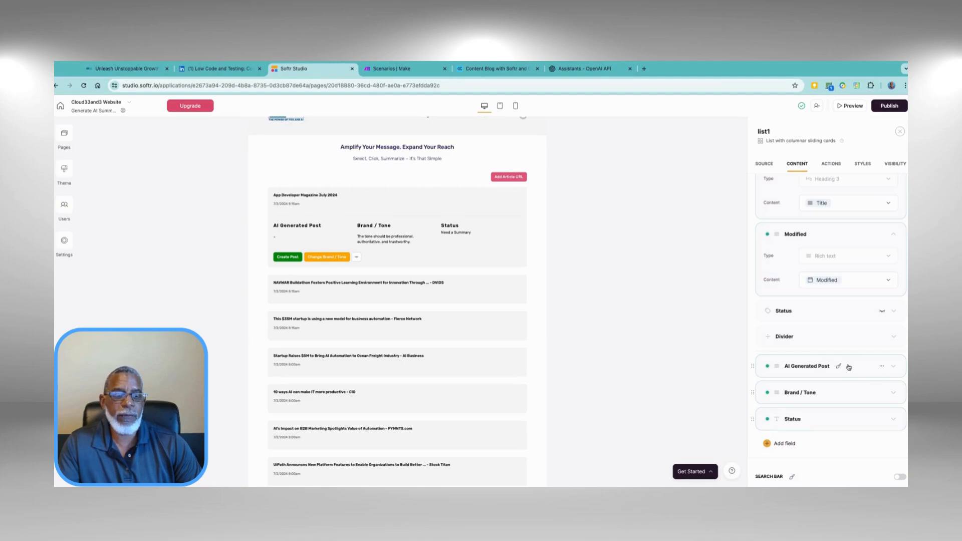
{"action": "left_click", "coordinate": [894, 366]}
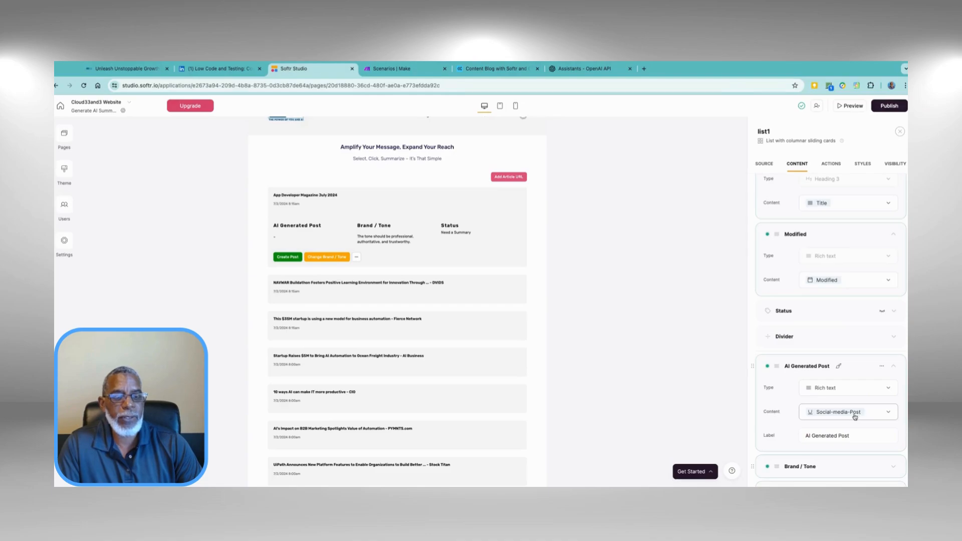
{"action": "scroll", "coordinate": [668, 319], "scroll_direction": "down", "scroll_amount": 1}
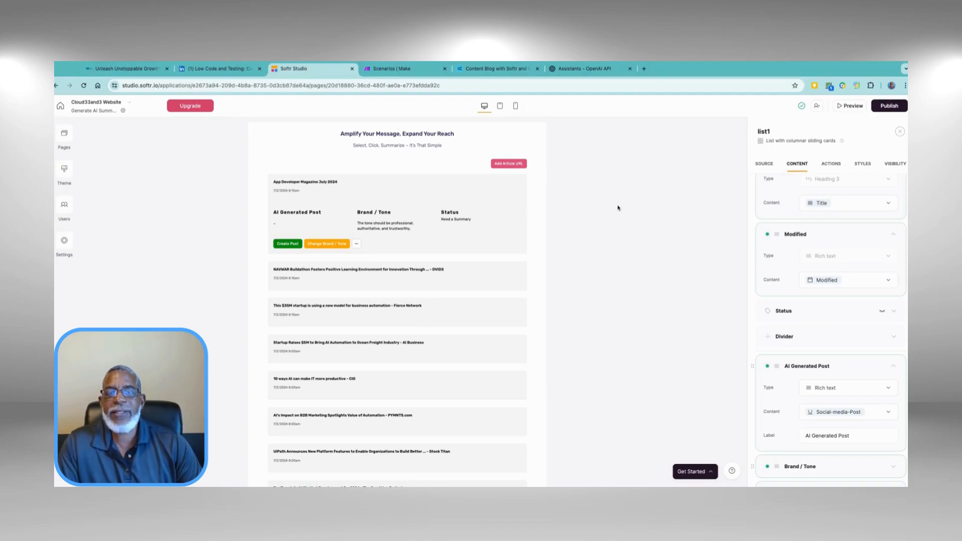
Open the Post on Social Media page in Softr and examine its list block's source, base, table and view.
{"action": "scroll", "coordinate": [616, 180], "scroll_direction": "up", "scroll_amount": 3}
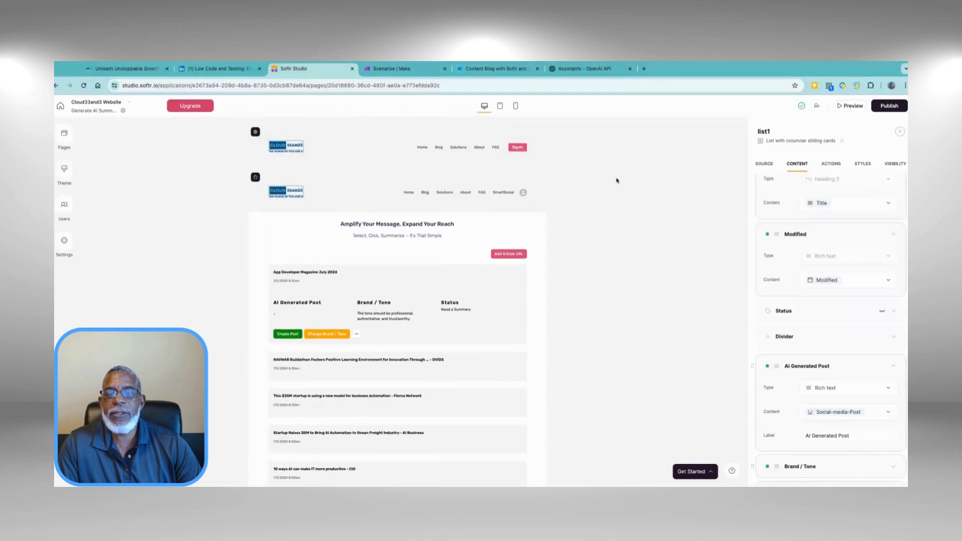
{"action": "left_click", "coordinate": [66, 138]}
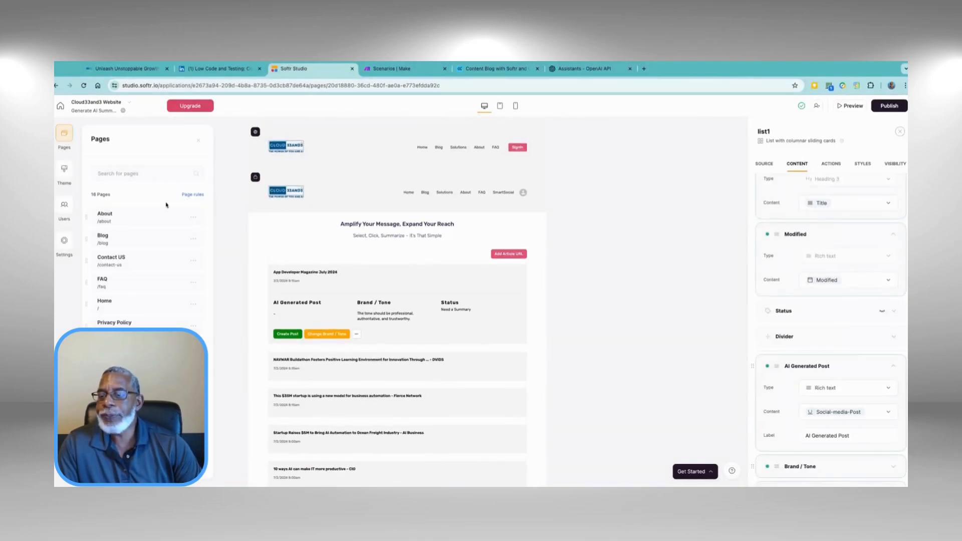
{"action": "scroll", "coordinate": [213, 328], "scroll_direction": "down", "scroll_amount": 5}
{"action": "left_click", "coordinate": [120, 373]}
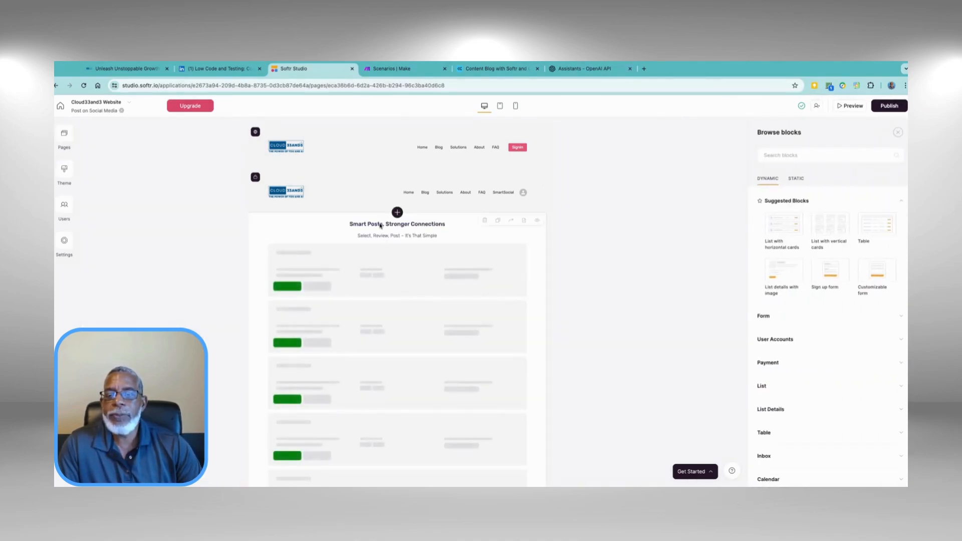
{"action": "left_click", "coordinate": [385, 235]}
{"action": "scroll", "coordinate": [506, 254], "scroll_direction": "down", "scroll_amount": 1}
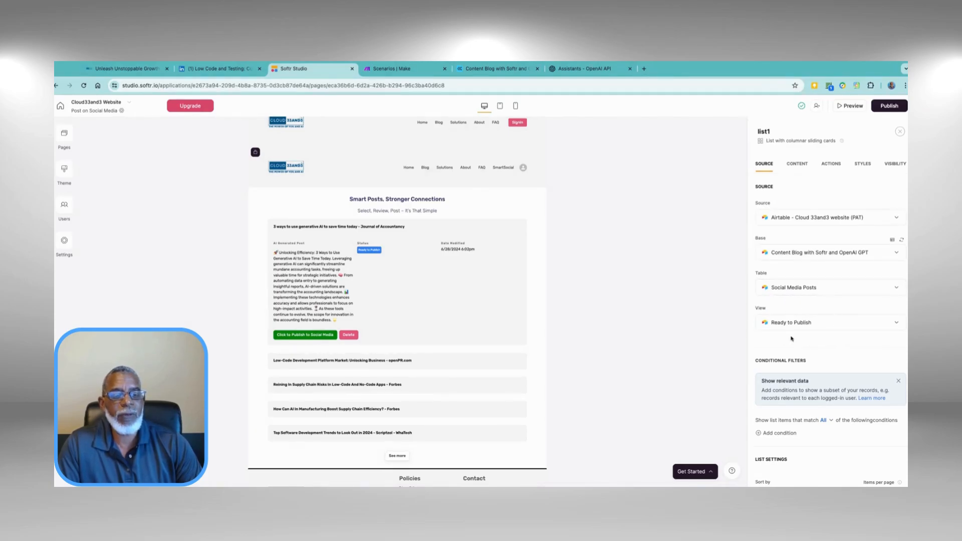
Switch to Airtable, open the Ready to Publish view of Social Media Posts and review its filter conditions.
{"action": "left_click", "coordinate": [501, 73]}
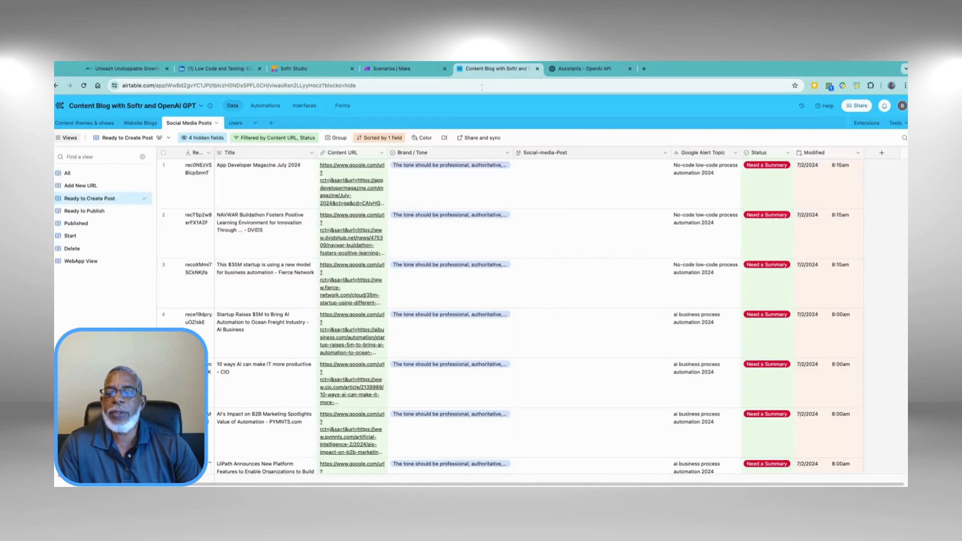
{"action": "left_click", "coordinate": [86, 211]}
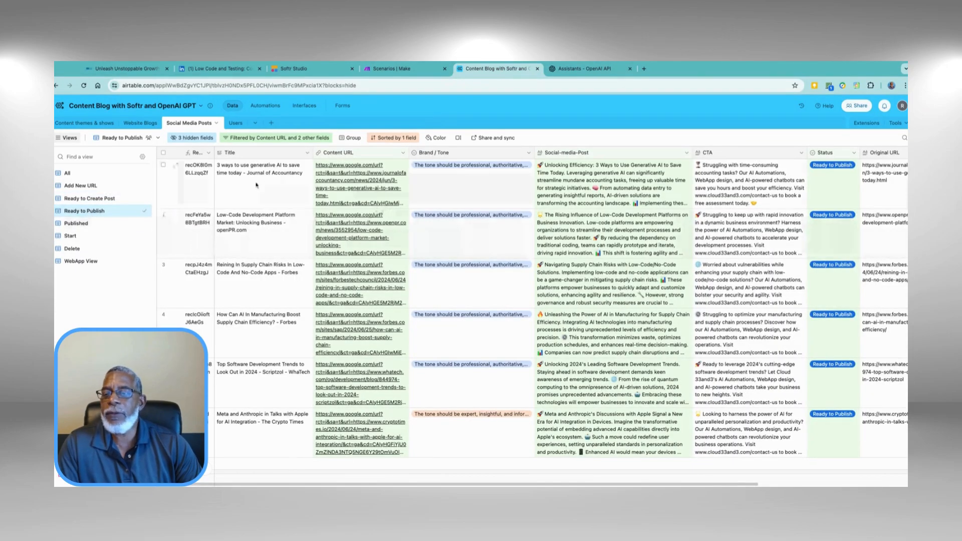
{"action": "left_click", "coordinate": [275, 138]}
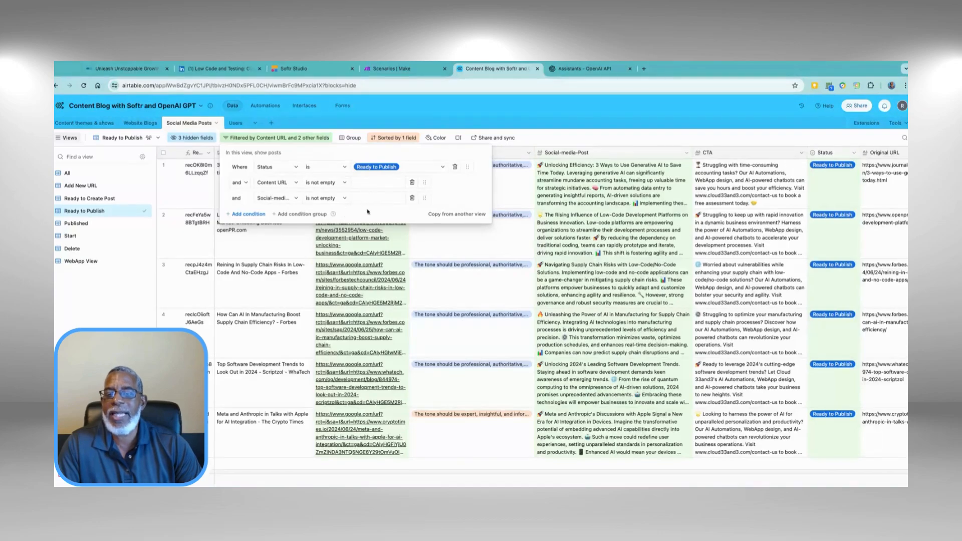
{"action": "left_click", "coordinate": [536, 189]}
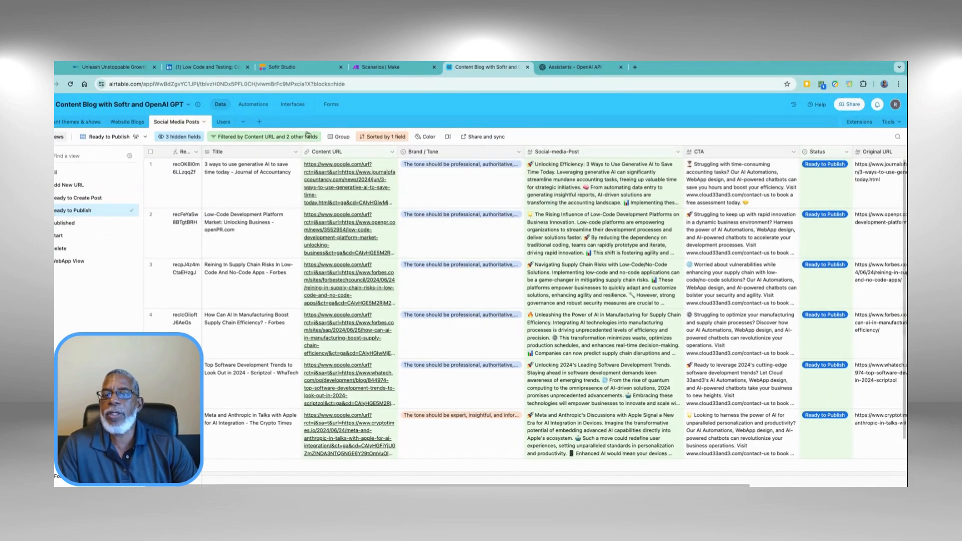
Switch to the live site, open One-Click Social Media Distribution and expand the "3 ways to use generative AI to save time today" article.
{"action": "left_click", "coordinate": [280, 69]}
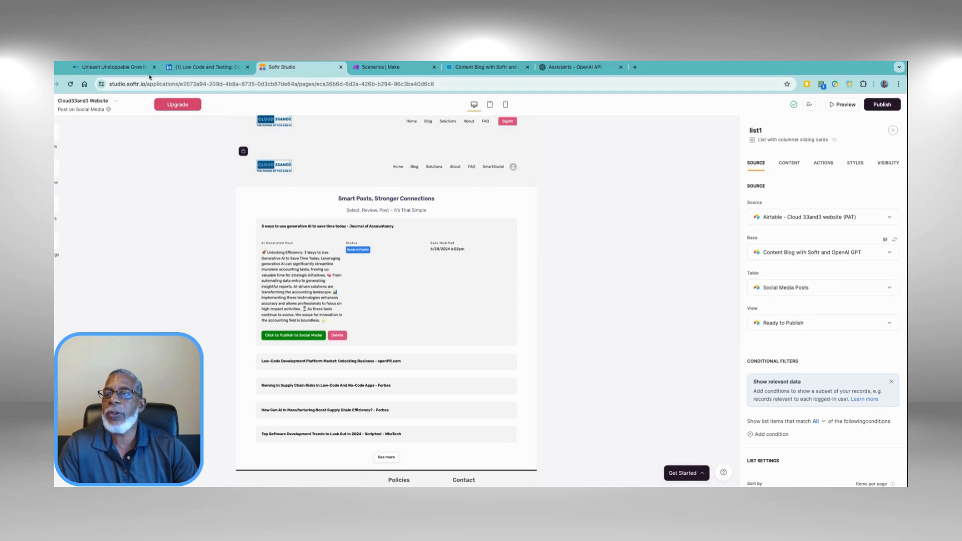
{"action": "left_click", "coordinate": [127, 70]}
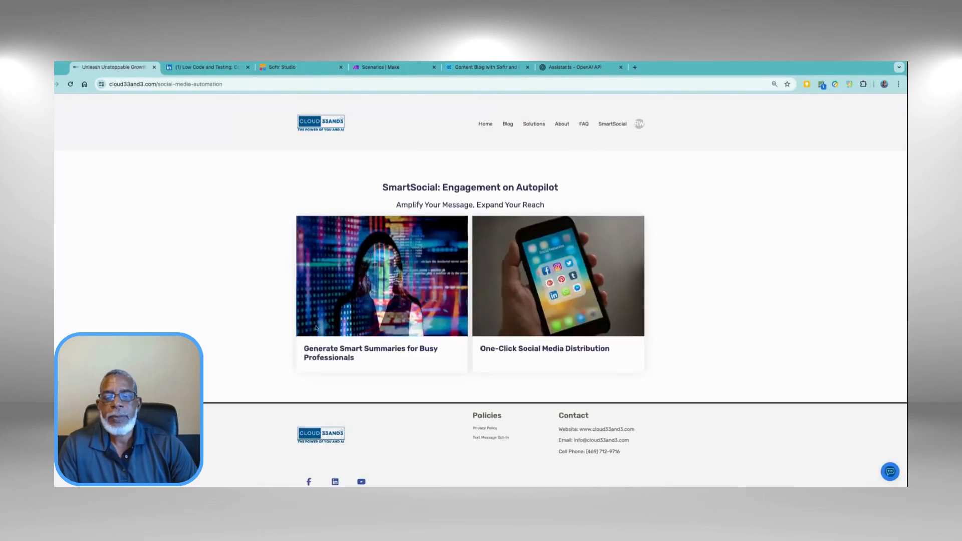
{"action": "left_click", "coordinate": [550, 279]}
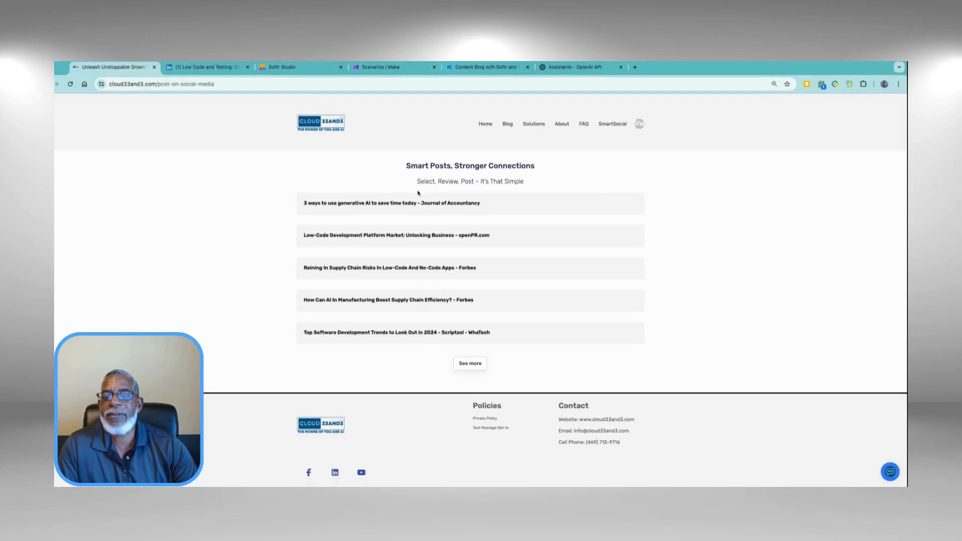
{"action": "left_click", "coordinate": [489, 209]}
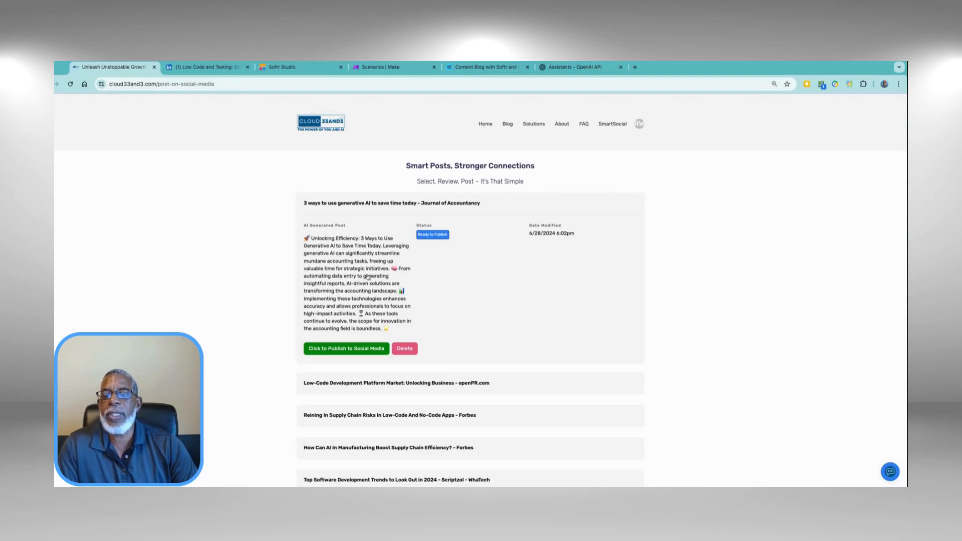
Compare the expanded article on the live site with its record in Airtable's Ready to Publish view.
{"action": "left_click", "coordinate": [486, 68]}
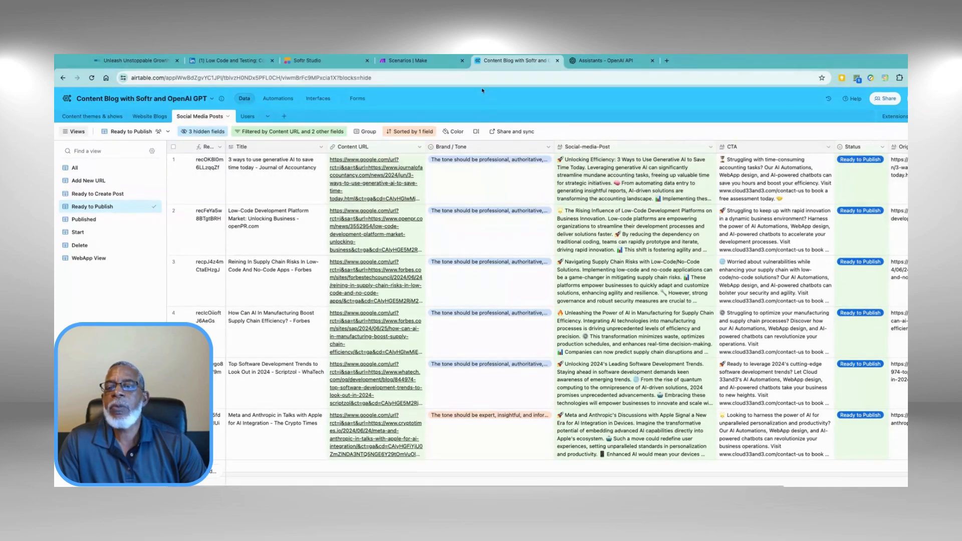
{"action": "left_click", "coordinate": [147, 64]}
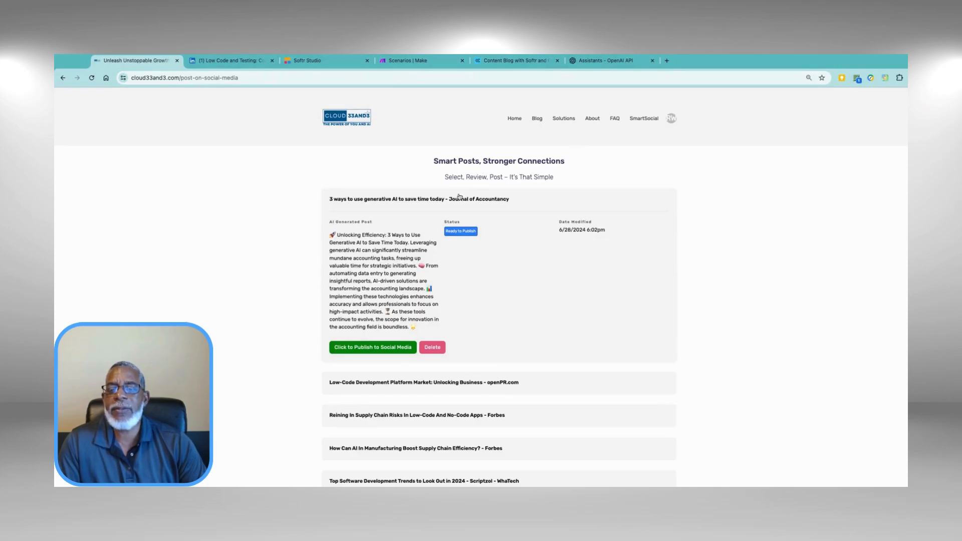
Switch to Softr and examine the Status field update in the one-click action of the list's Click to Publish to Social Media button.
{"action": "left_click", "coordinate": [350, 61]}
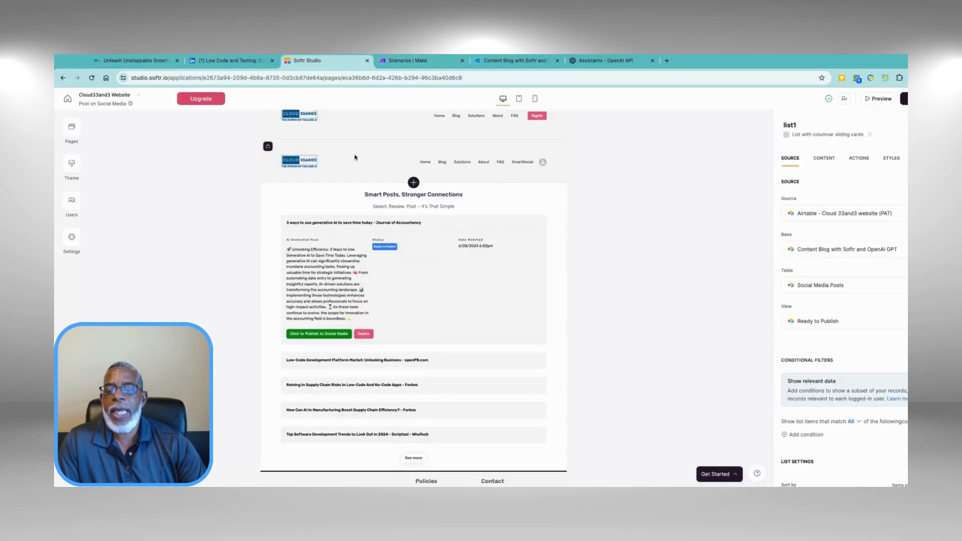
{"action": "left_click", "coordinate": [863, 159]}
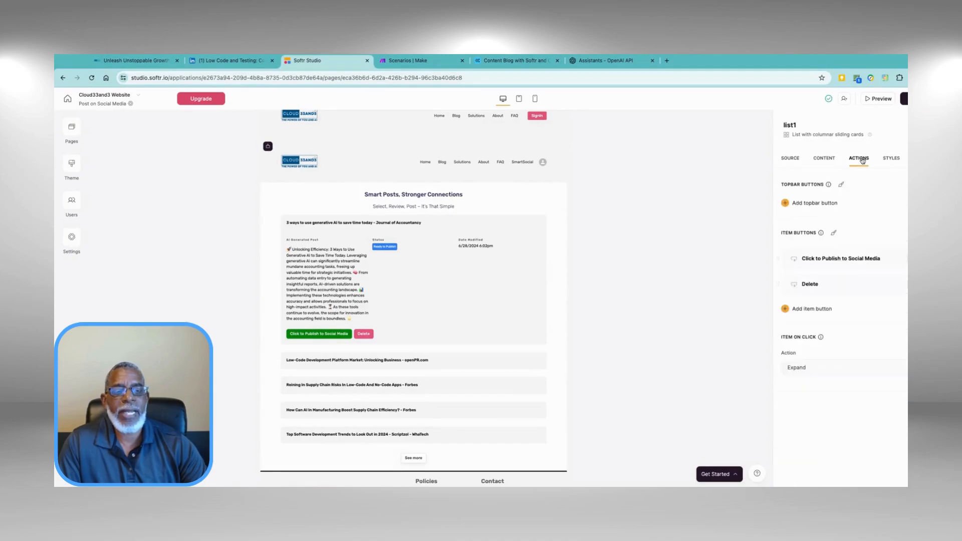
{"action": "left_click", "coordinate": [839, 259]}
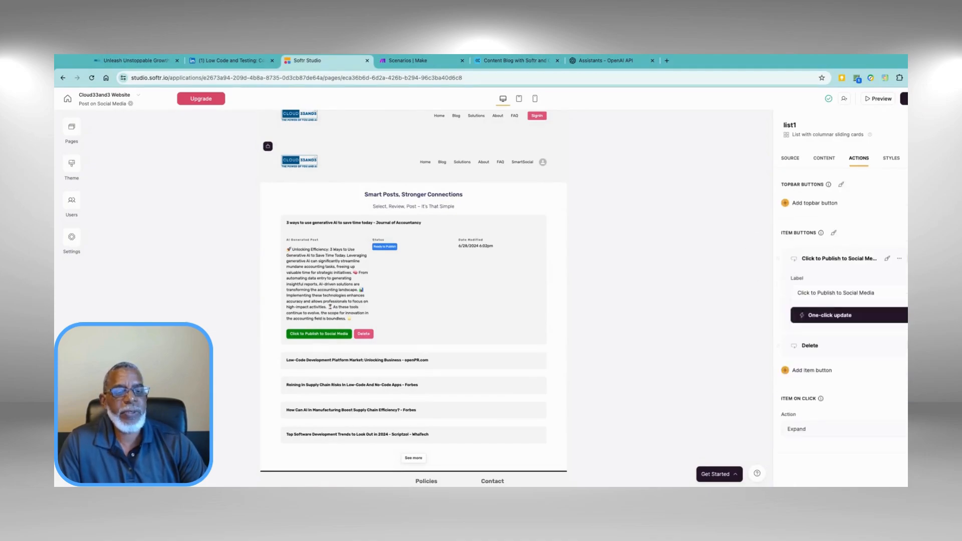
{"action": "left_click", "coordinate": [846, 315]}
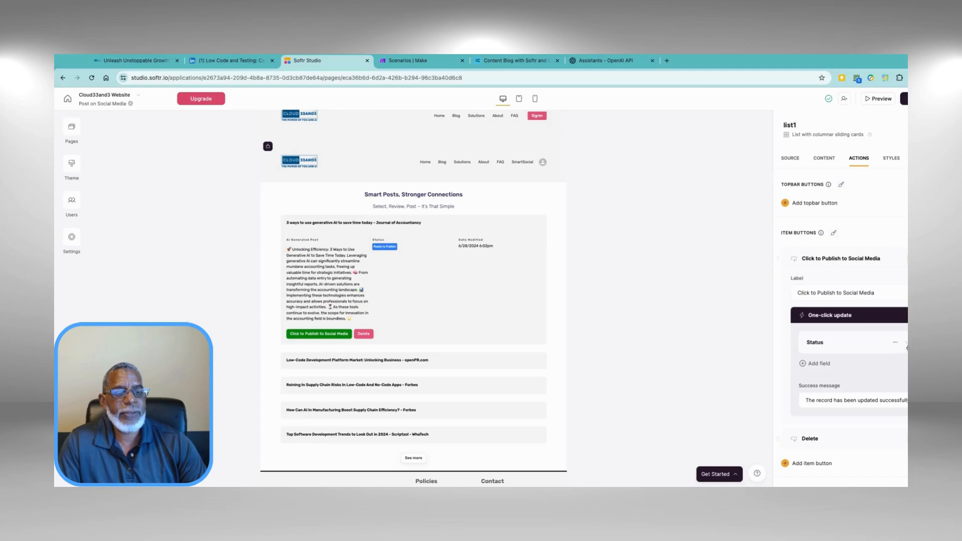
{"action": "left_click", "coordinate": [907, 346]}
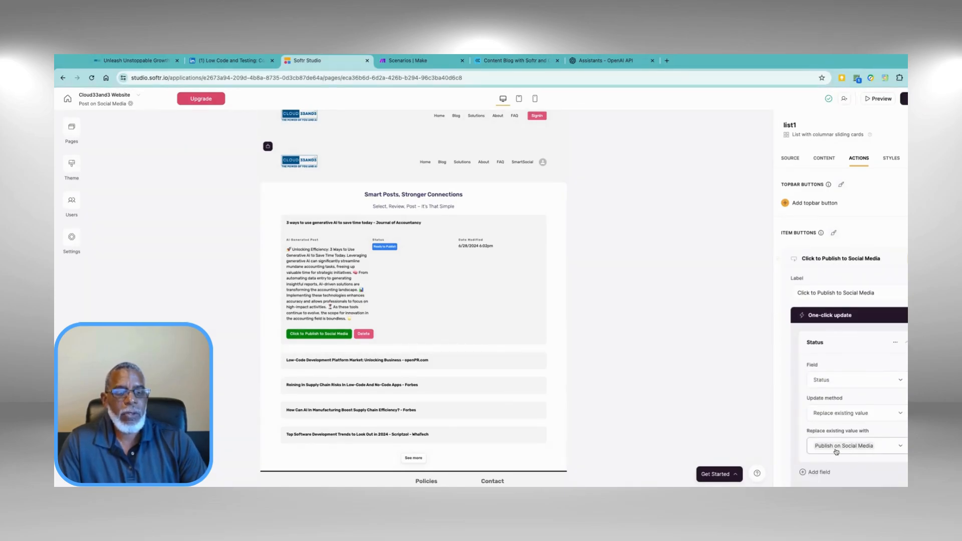
Switch to Airtable, open the Publish on Social Media automation and review its record-matching trigger conditions.
{"action": "left_click", "coordinate": [503, 62]}
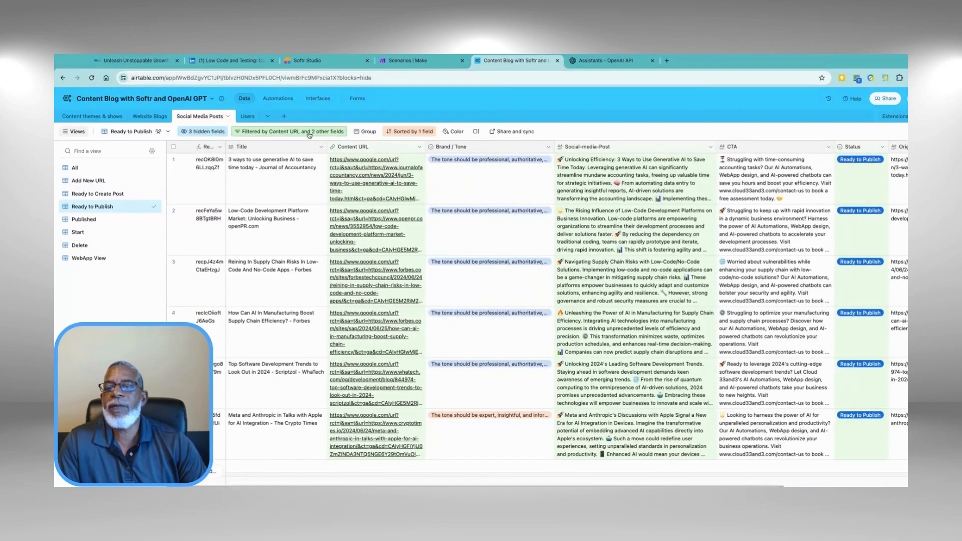
{"action": "left_click", "coordinate": [279, 99]}
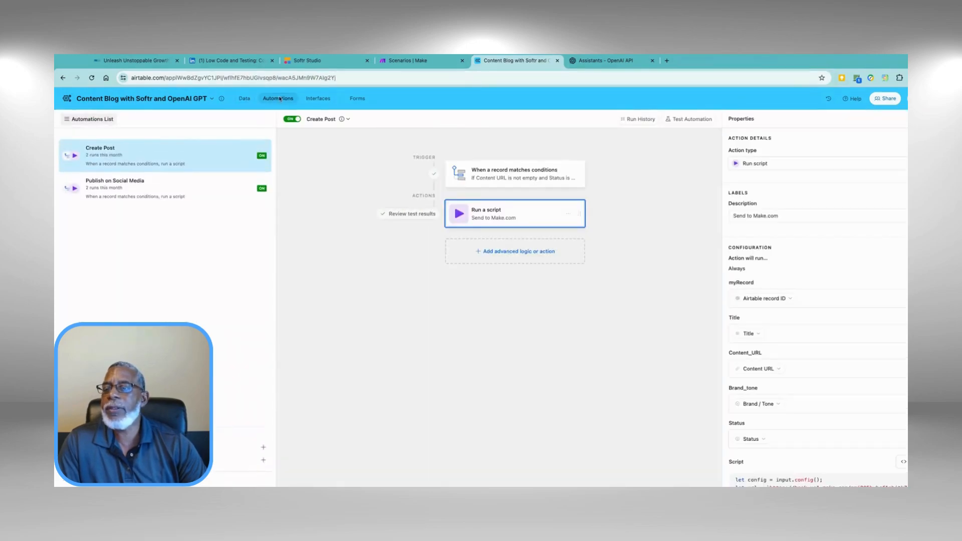
{"action": "left_click", "coordinate": [130, 188]}
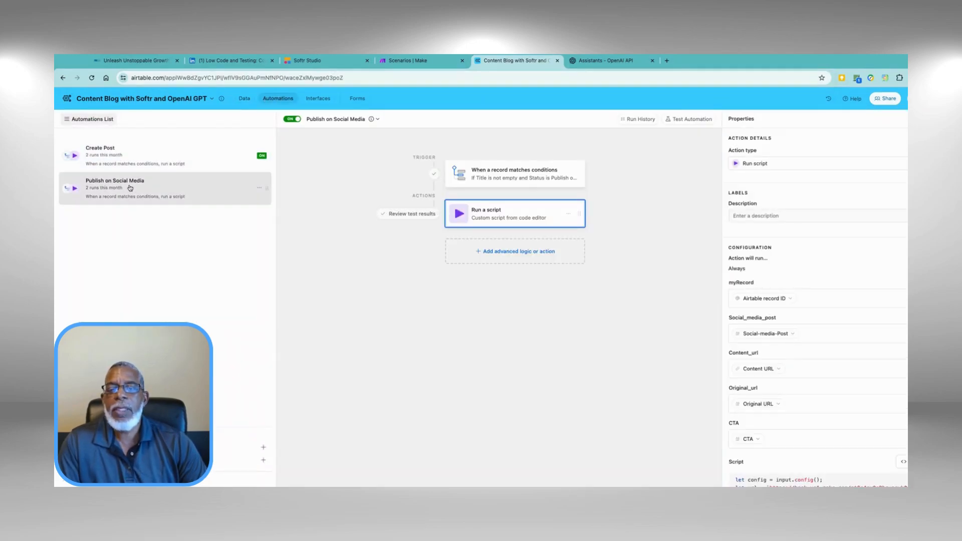
{"action": "left_click", "coordinate": [510, 174]}
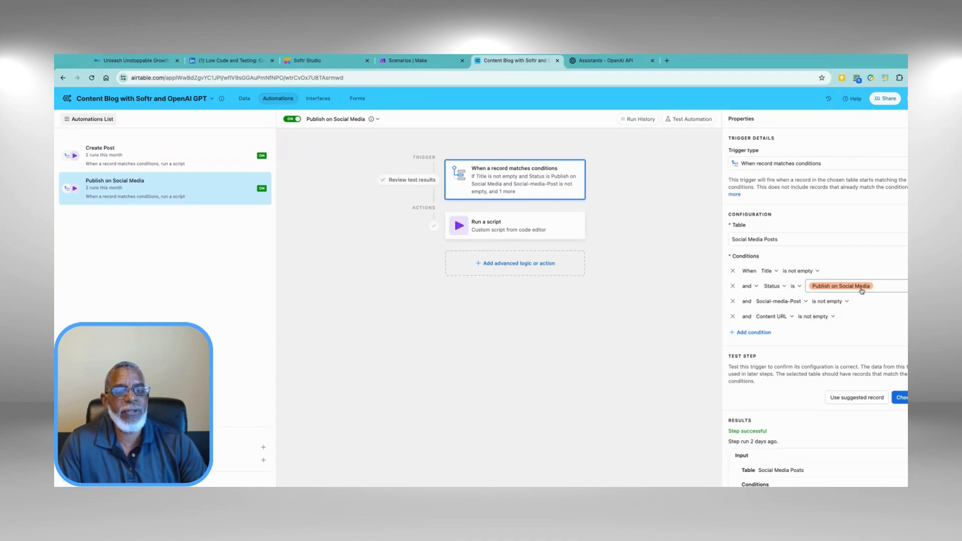
{"action": "scroll", "coordinate": [782, 400], "scroll_direction": "down", "scroll_amount": 1}
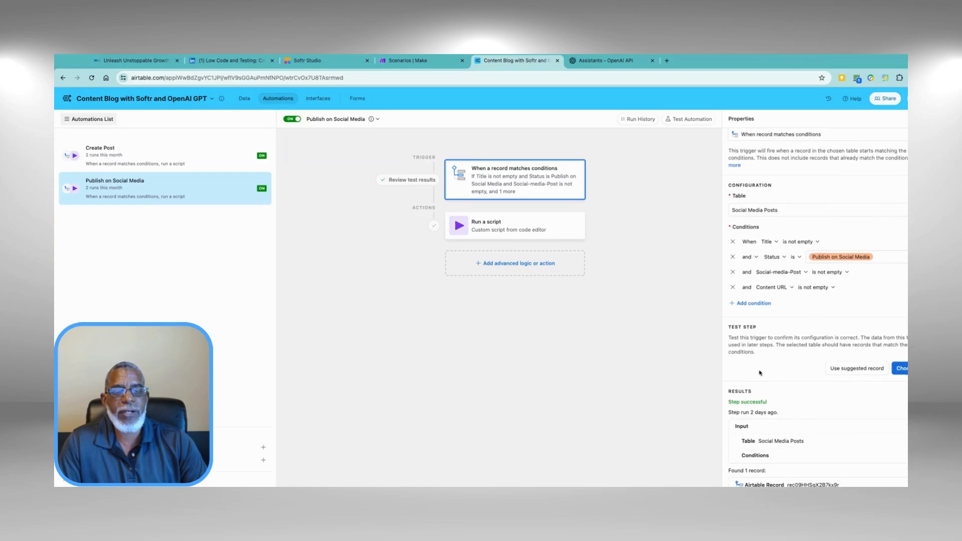
Examine the Run a script action's input variables and webhook code, including in the full script editor, and close the editor.
{"action": "left_click", "coordinate": [495, 234]}
{"action": "scroll", "coordinate": [791, 356], "scroll_direction": "down", "scroll_amount": 3}
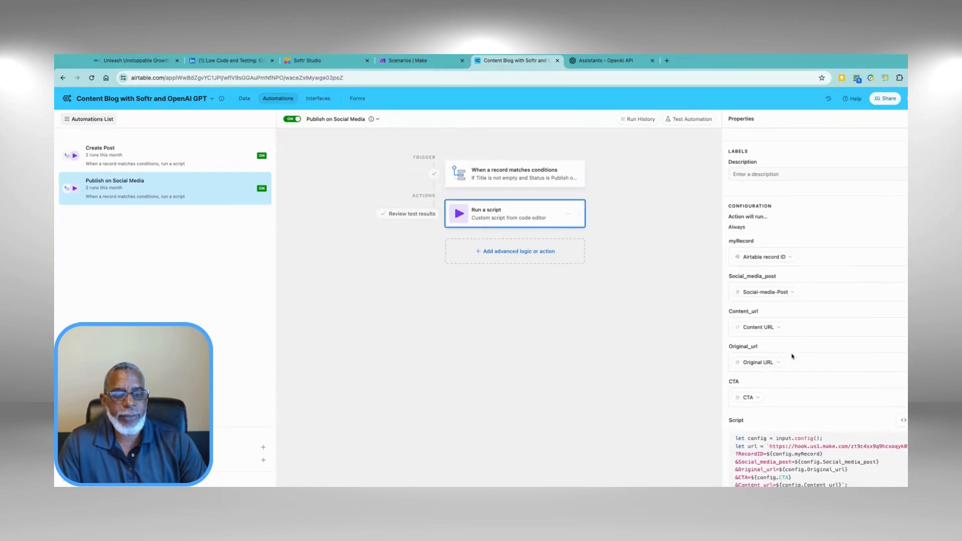
{"action": "scroll", "coordinate": [852, 350], "scroll_direction": "down", "scroll_amount": 2}
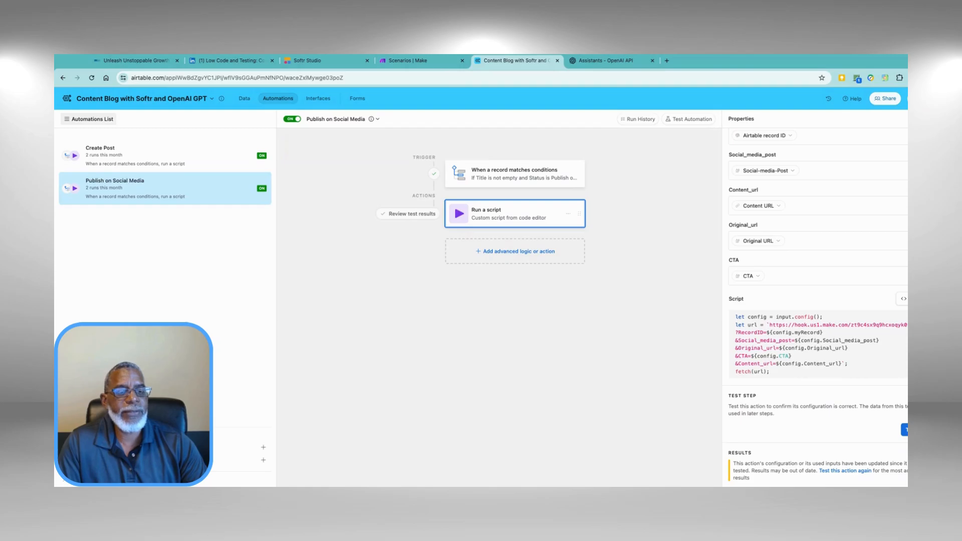
{"action": "left_click", "coordinate": [903, 299]}
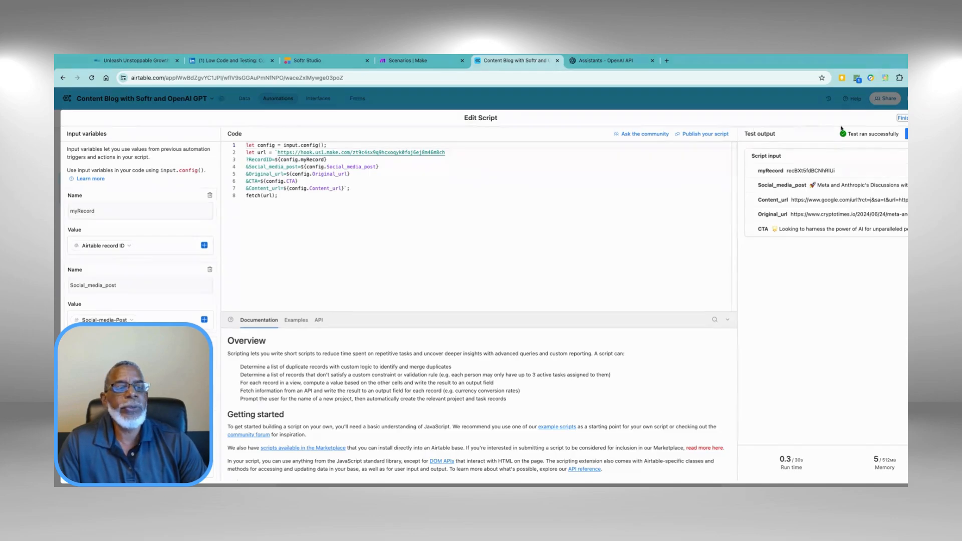
{"action": "left_click", "coordinate": [903, 118]}
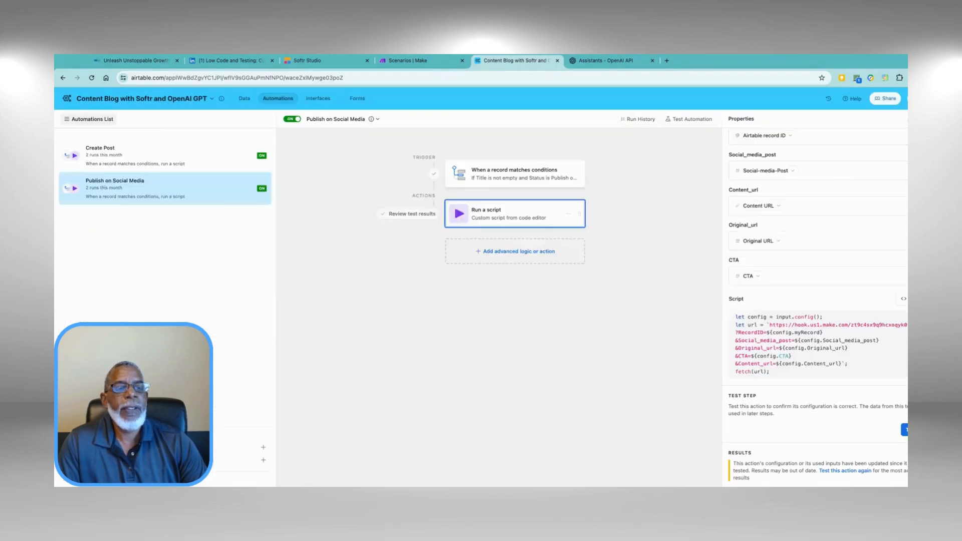
Switch to Make, open the Social media Step#3 Send post scenario and compare its webhook address with the URL in Airtable's script.
{"action": "left_click", "coordinate": [426, 62]}
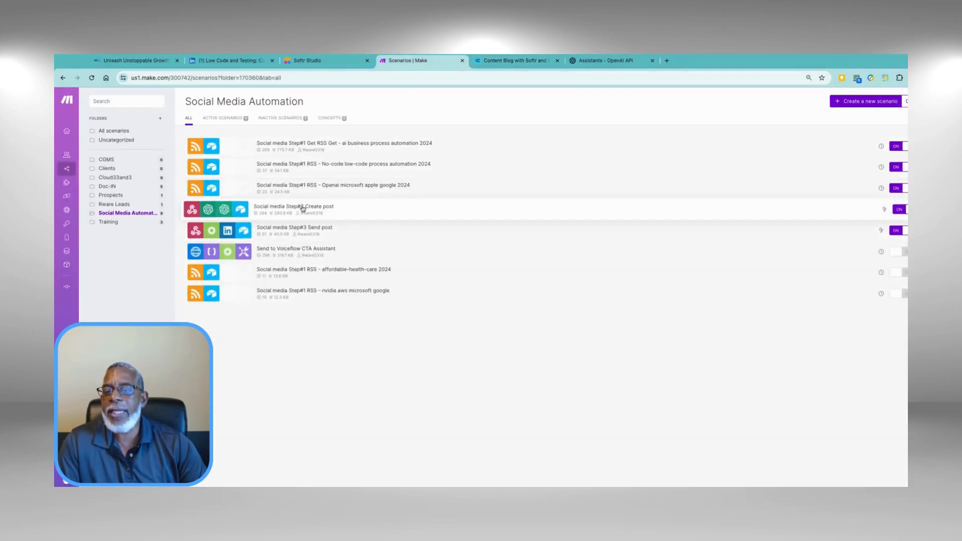
{"action": "left_click", "coordinate": [279, 229]}
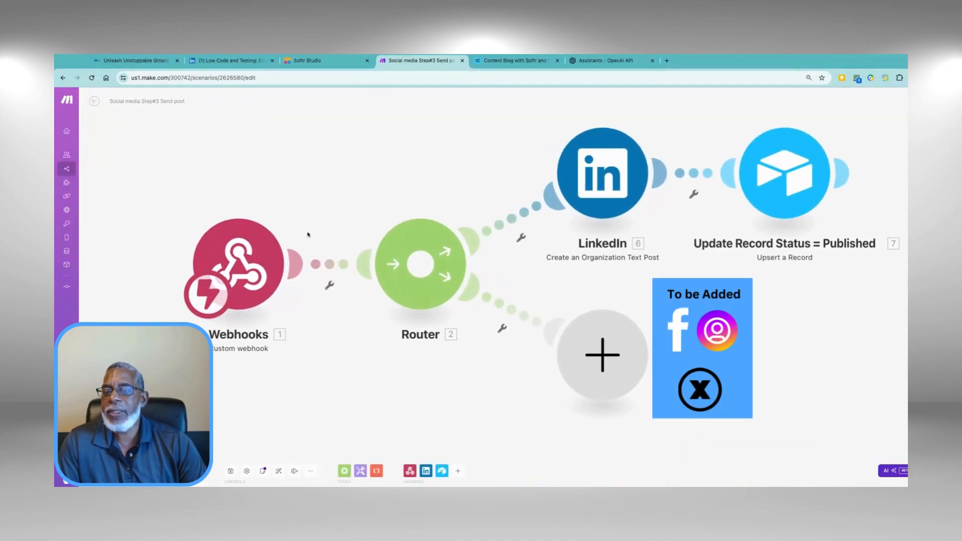
{"action": "left_click", "coordinate": [251, 265]}
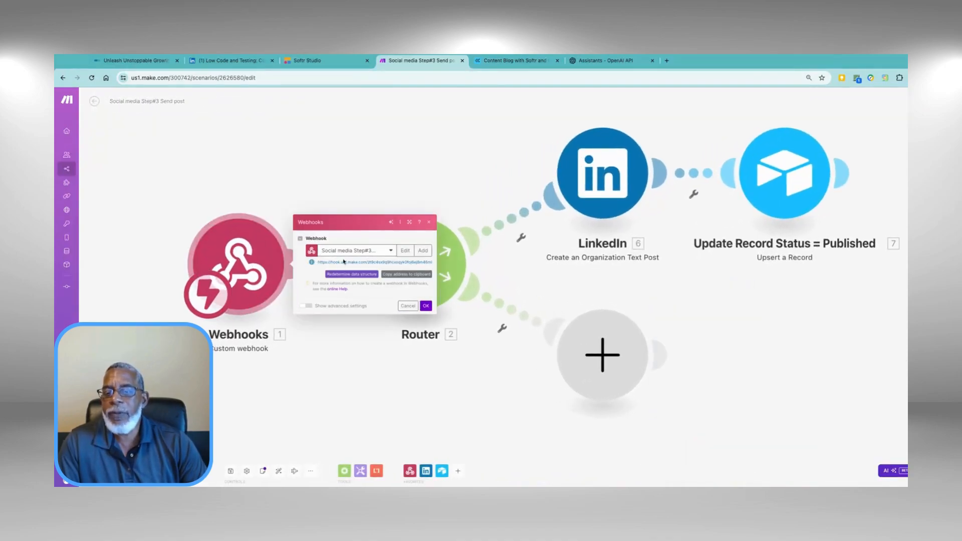
{"action": "left_click", "coordinate": [516, 60]}
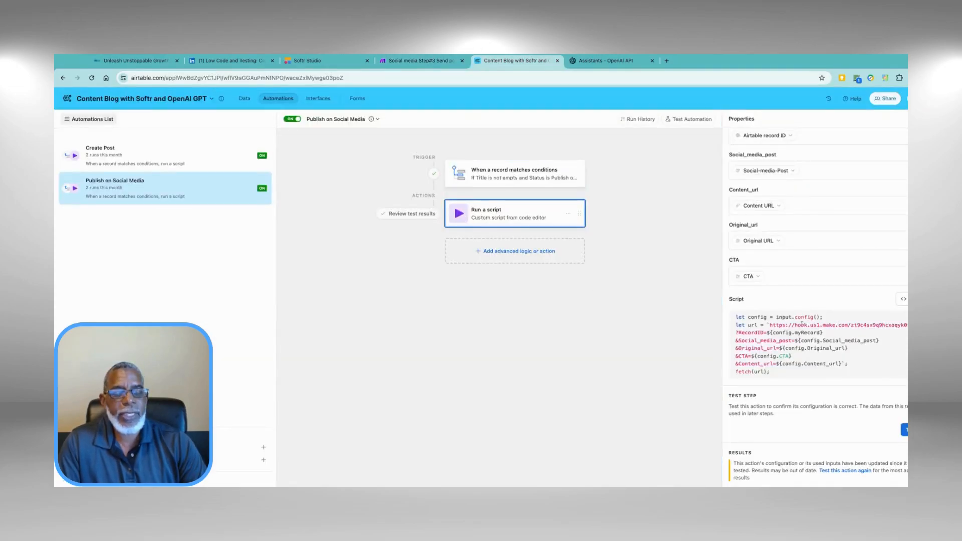
{"action": "left_click", "coordinate": [418, 63]}
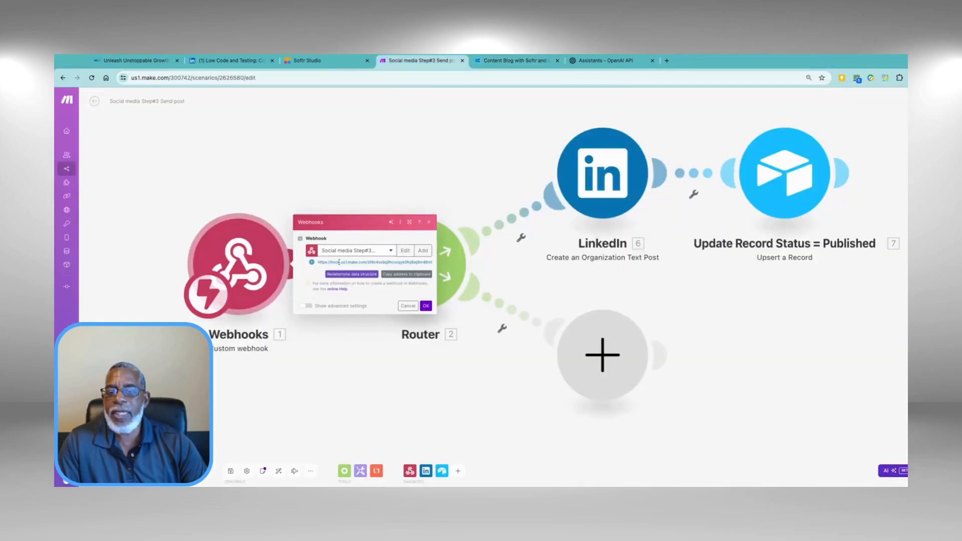
{"action": "left_click", "coordinate": [321, 366]}
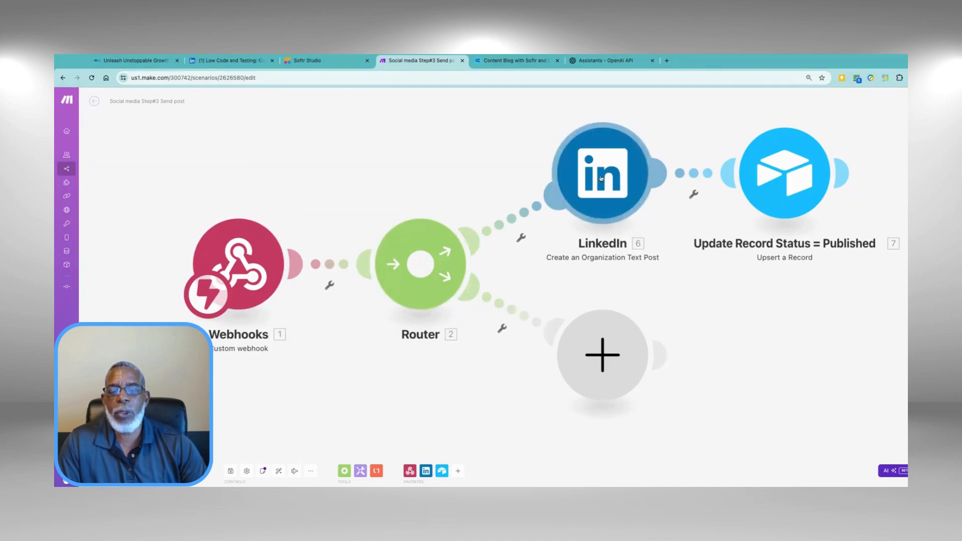
Review the LinkedIn module's organization and content mapping, and the Record ID and Status settings of the Airtable record update module.
{"action": "left_click", "coordinate": [601, 178]}
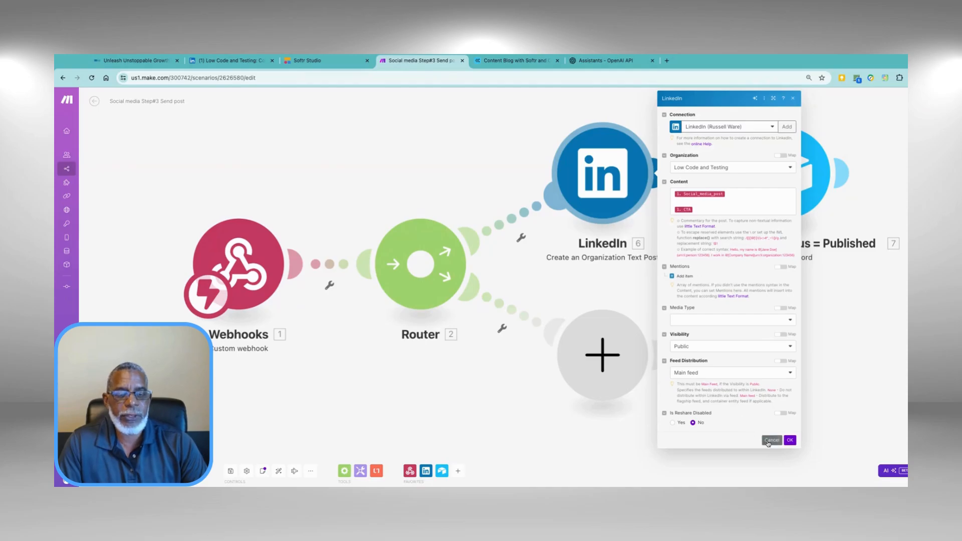
{"action": "left_click", "coordinate": [772, 440]}
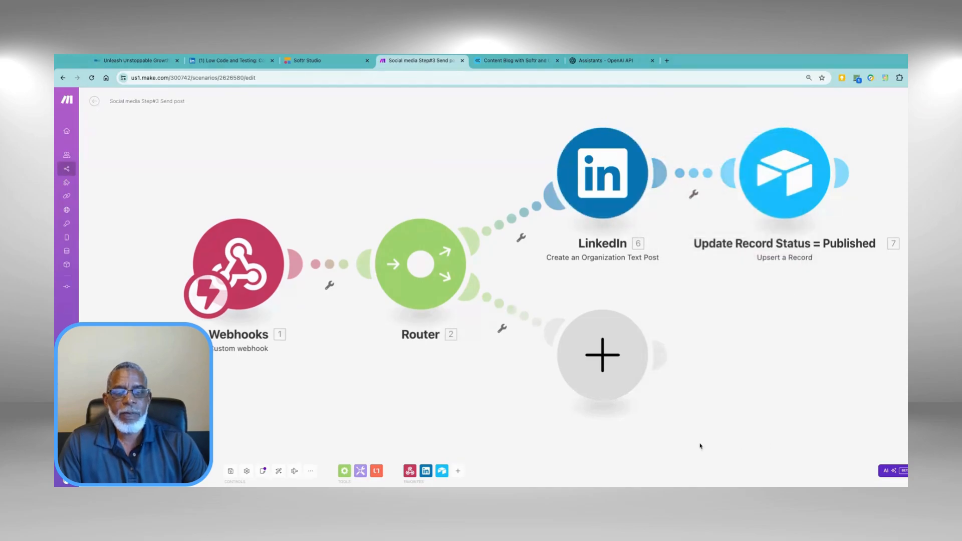
{"action": "left_click", "coordinate": [788, 177]}
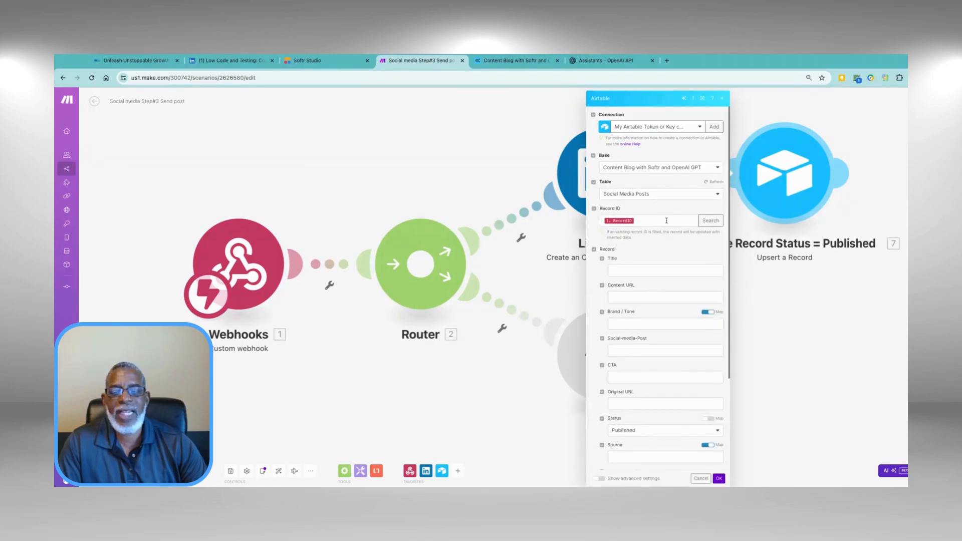
{"action": "left_click", "coordinate": [648, 221]}
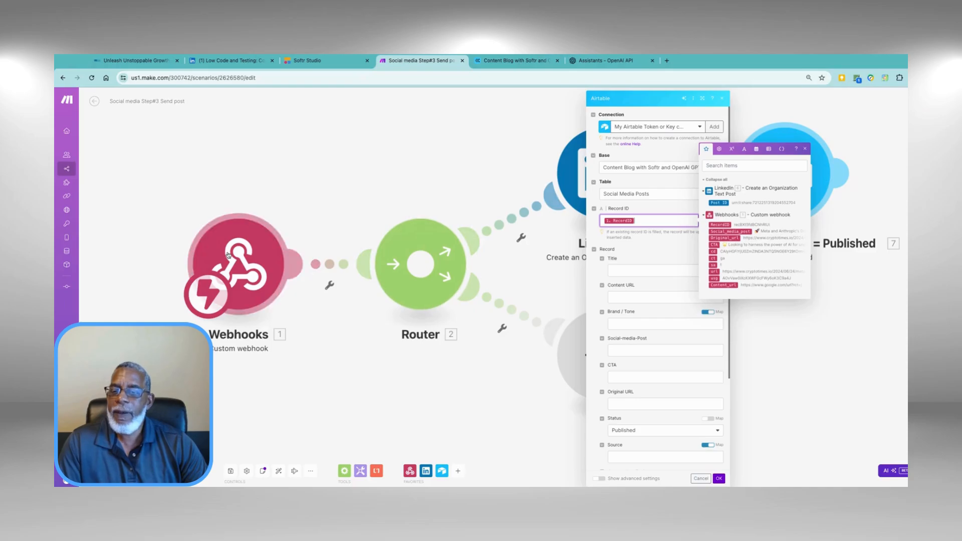
{"action": "scroll", "coordinate": [661, 337], "scroll_direction": "down", "scroll_amount": 3}
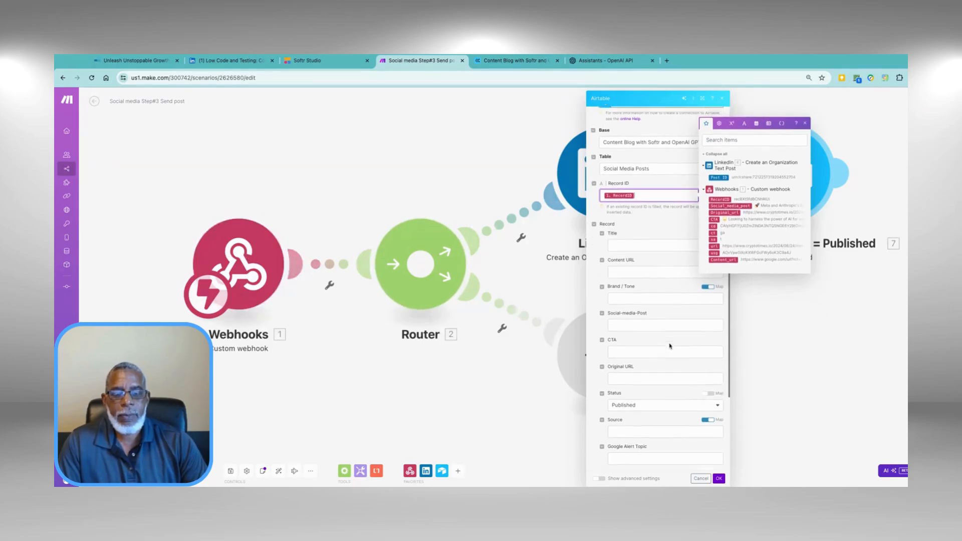
{"action": "scroll", "coordinate": [661, 337], "scroll_direction": "down", "scroll_amount": 1}
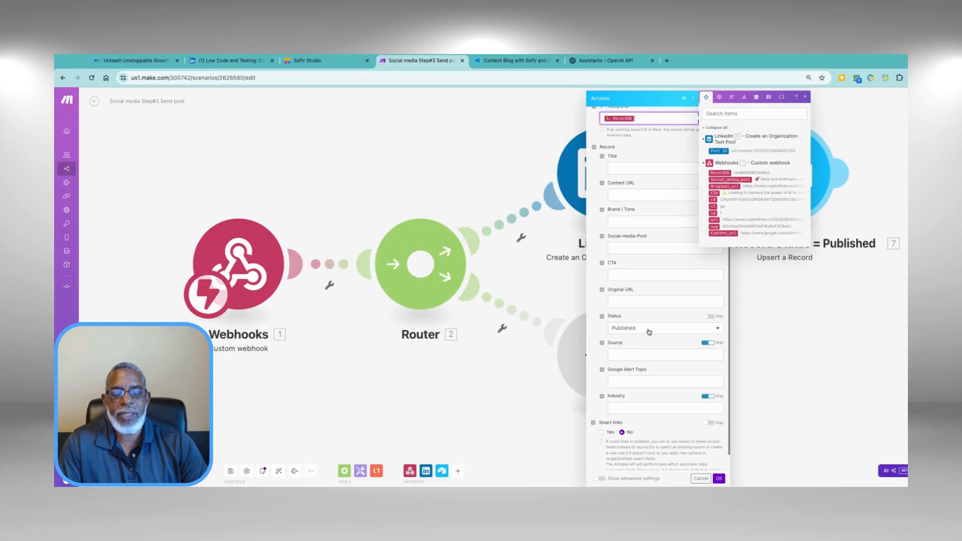